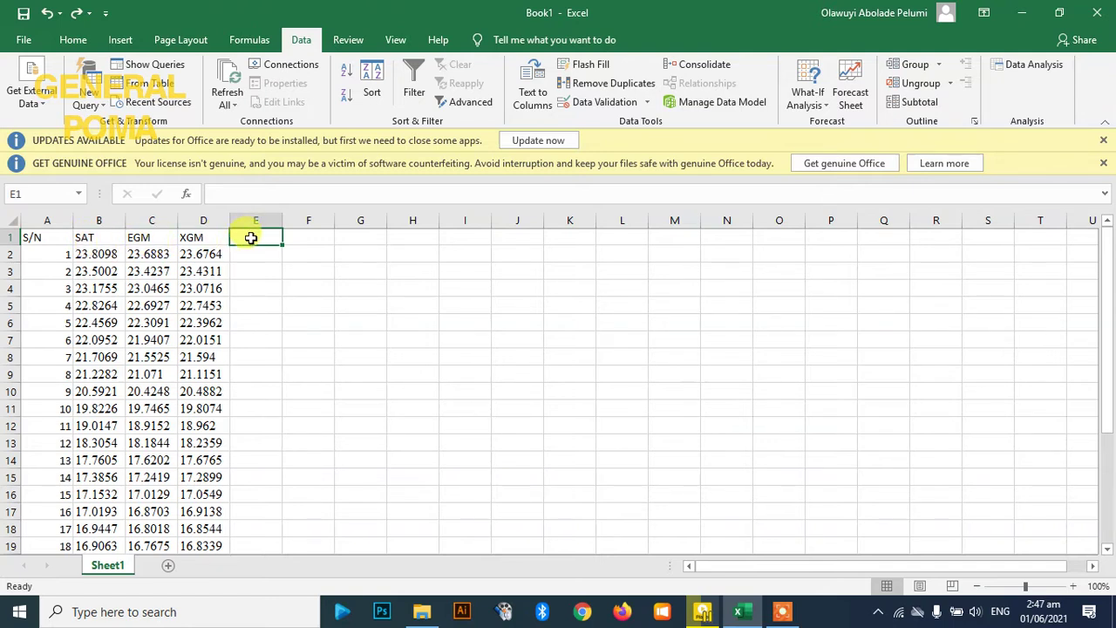
# Enter the headings SAT-EGM in E1 and SAT-XGM in F1.
pyautogui.write('SAT-EGM')
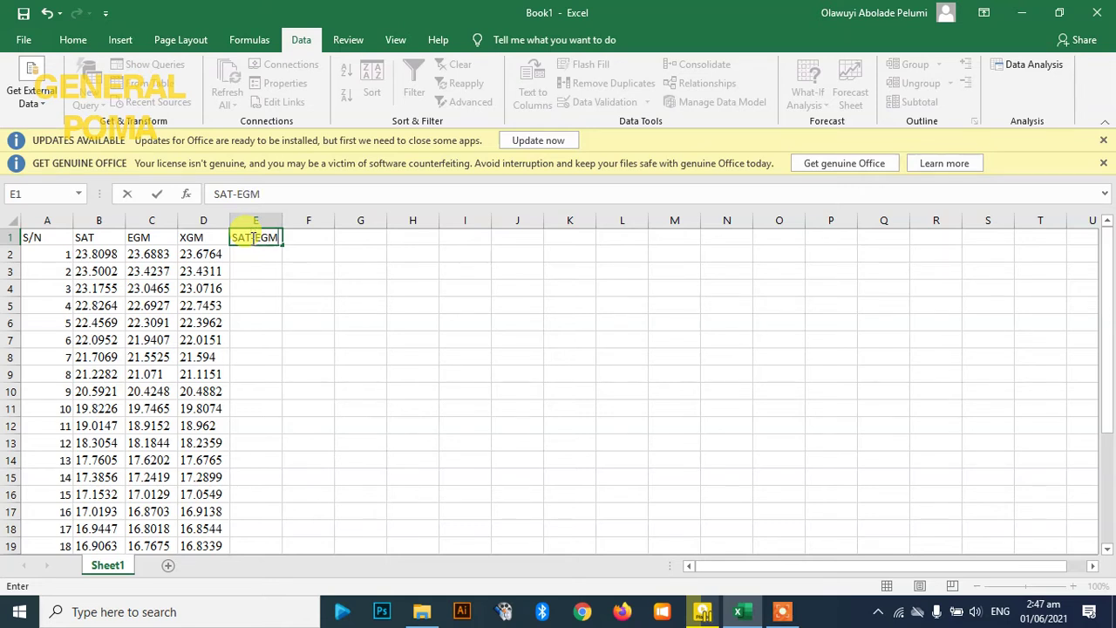
pyautogui.press('Tab')
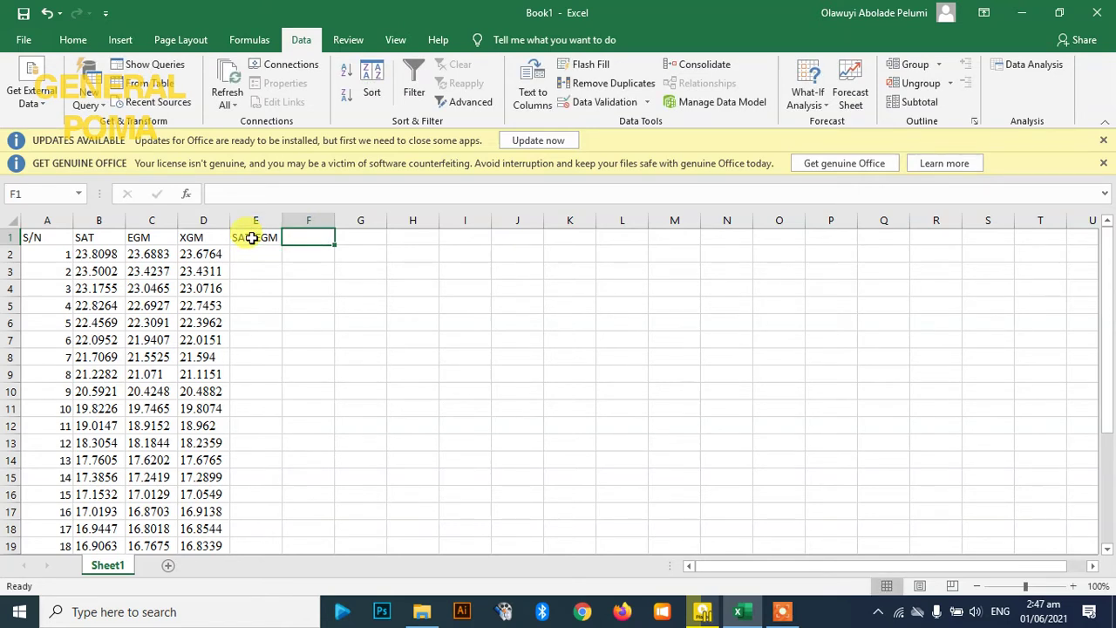
pyautogui.write('SAT-XGM')
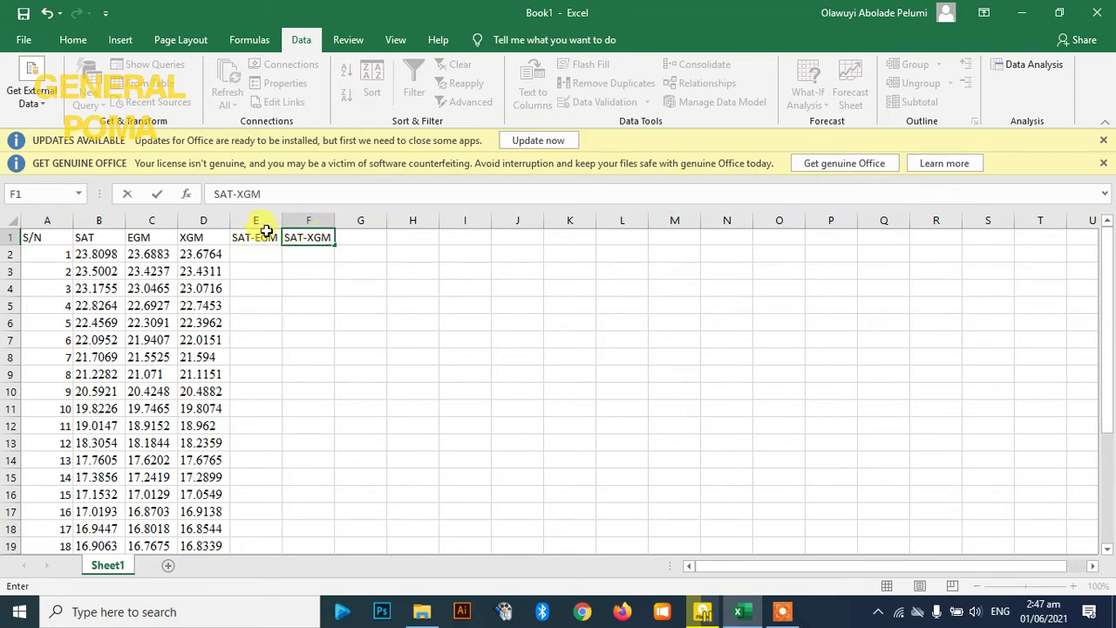
pyautogui.click(245, 258)
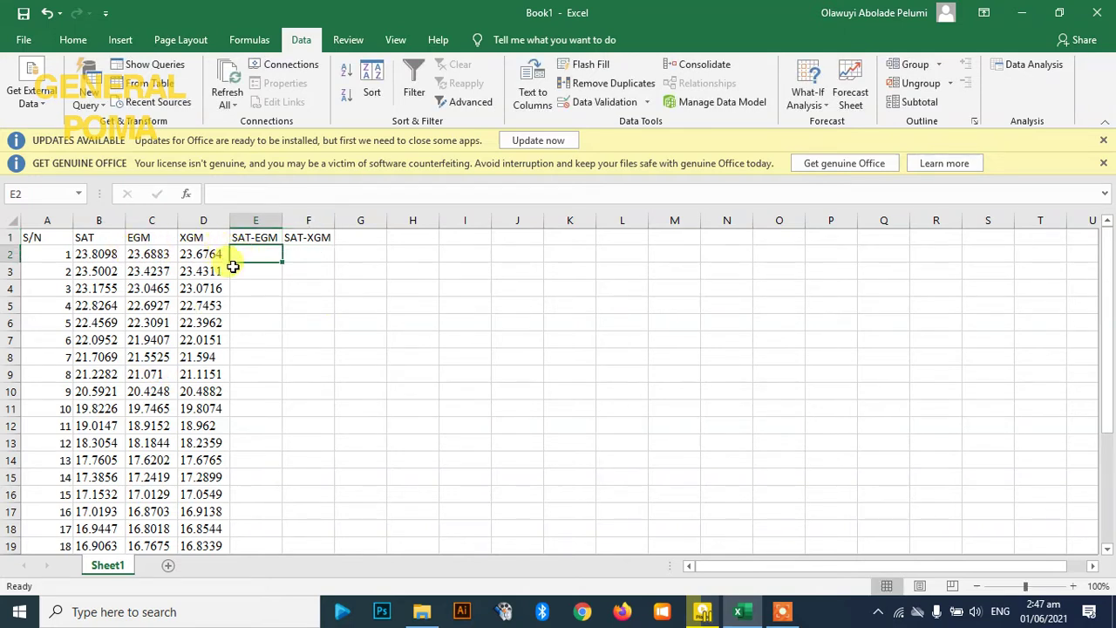
# Enter =B2-C2 in E2 to get the SAT minus EGM difference 0.121452.
pyautogui.write('=')
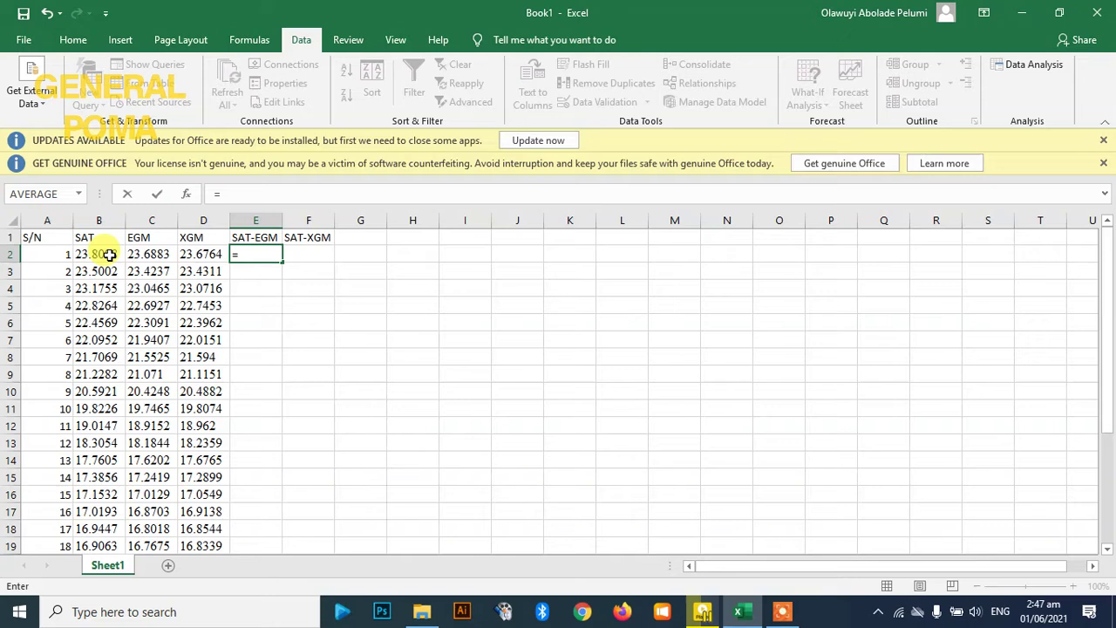
pyautogui.click(96, 254)
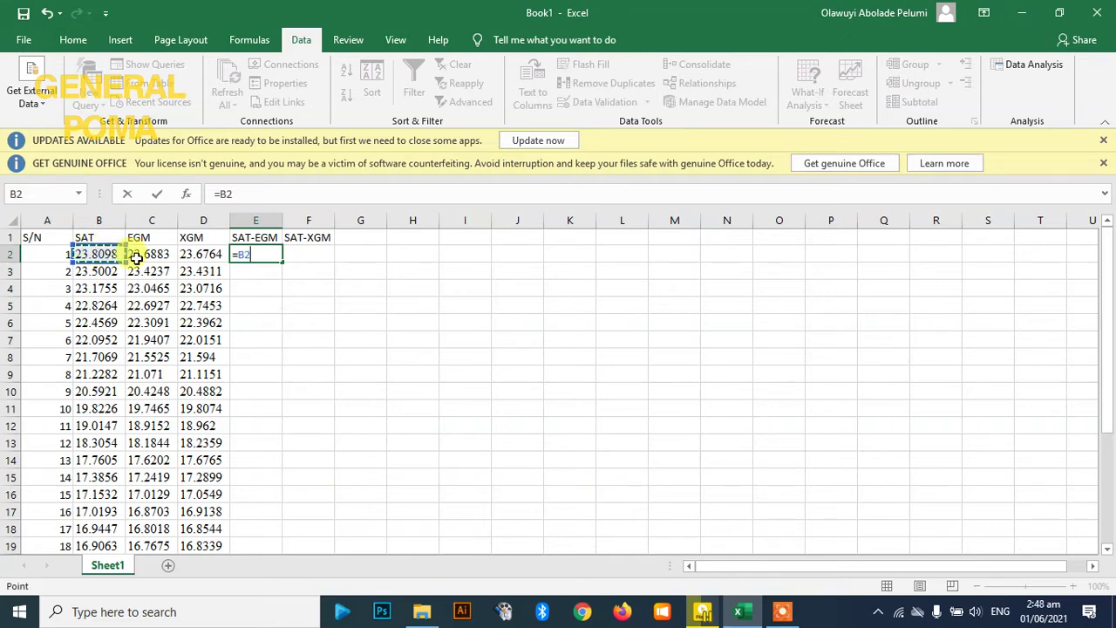
pyautogui.write('-')
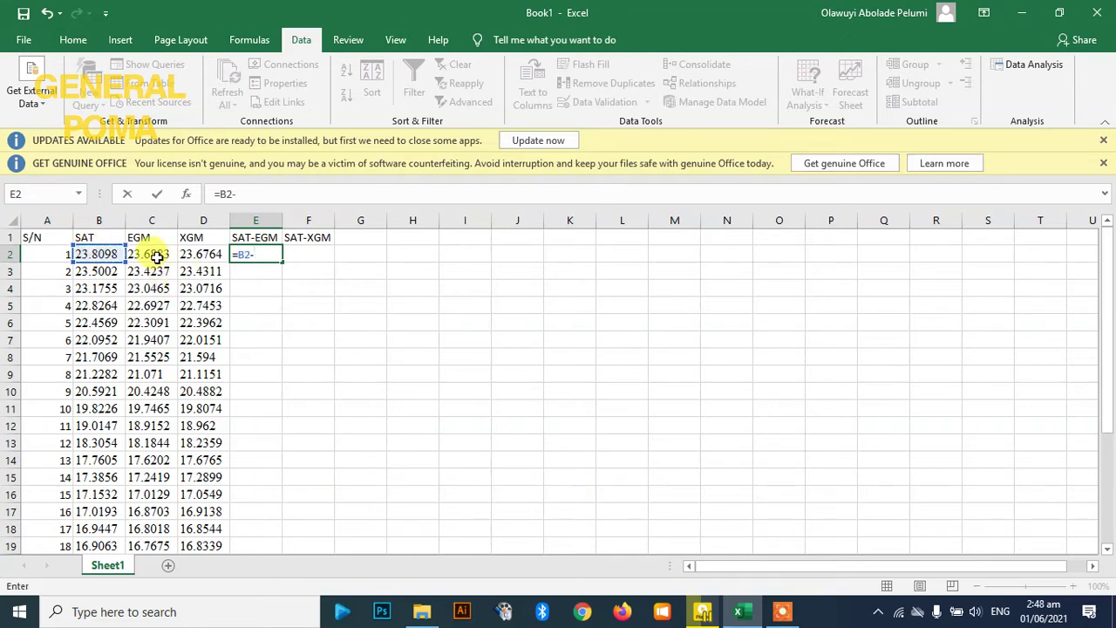
pyautogui.click(153, 254)
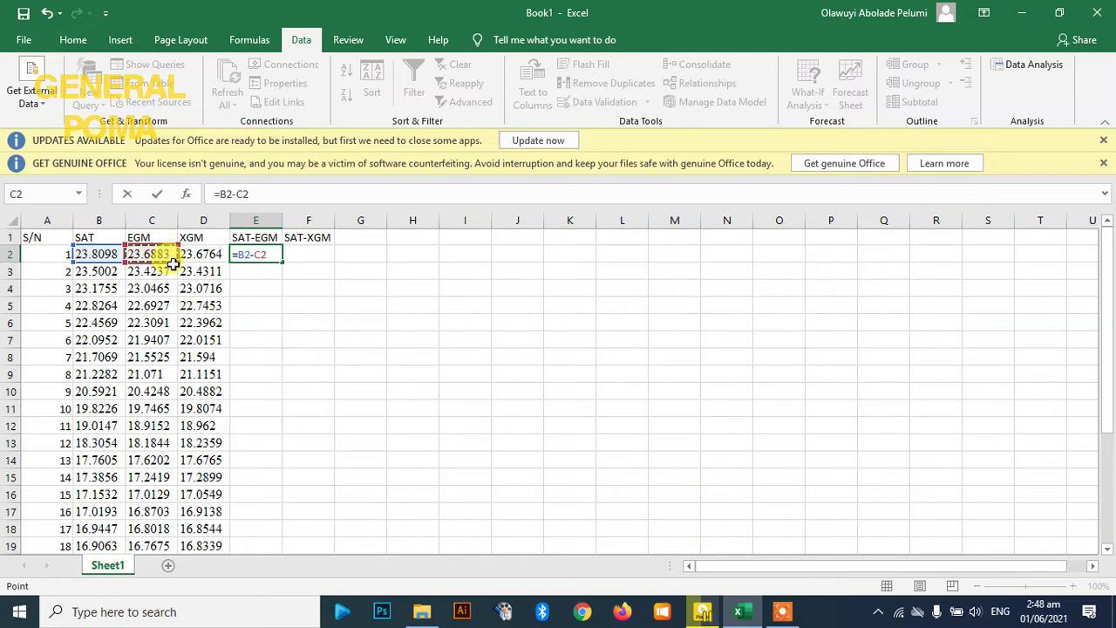
pyautogui.press('Return')
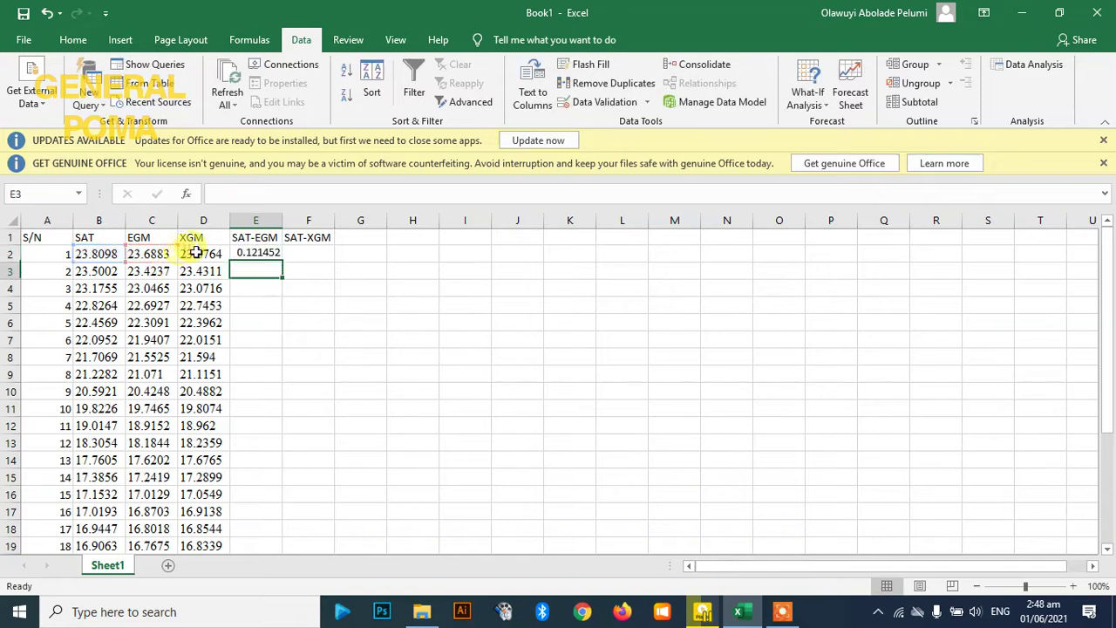
# Enter =B2-D2 in F2, giving the SAT minus XGM difference 0.133388.
pyautogui.click(302, 254)
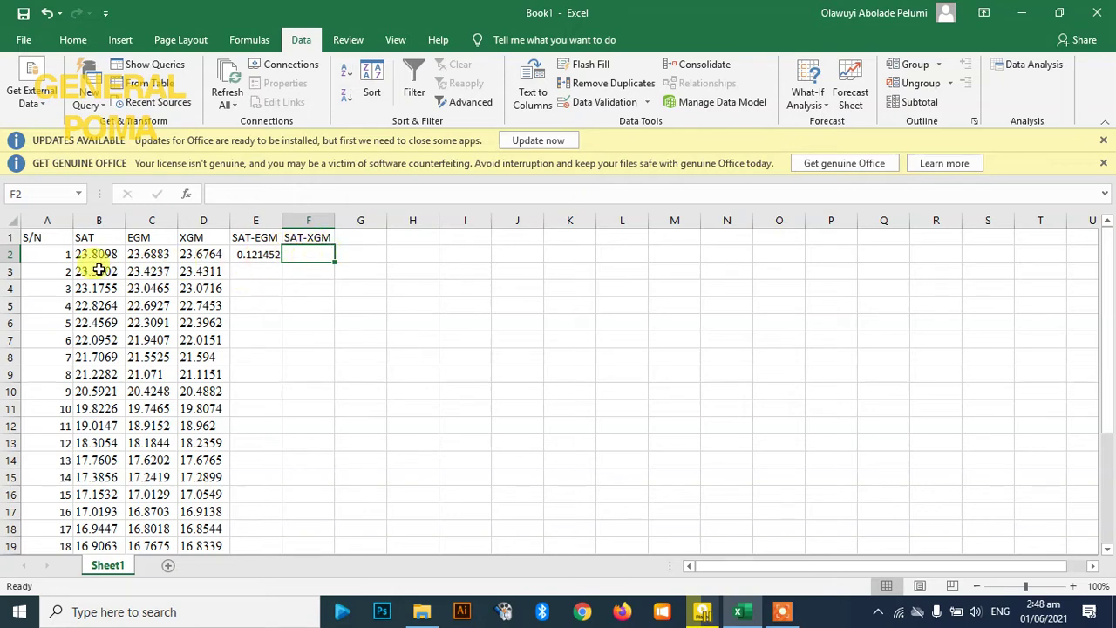
pyautogui.write('=')
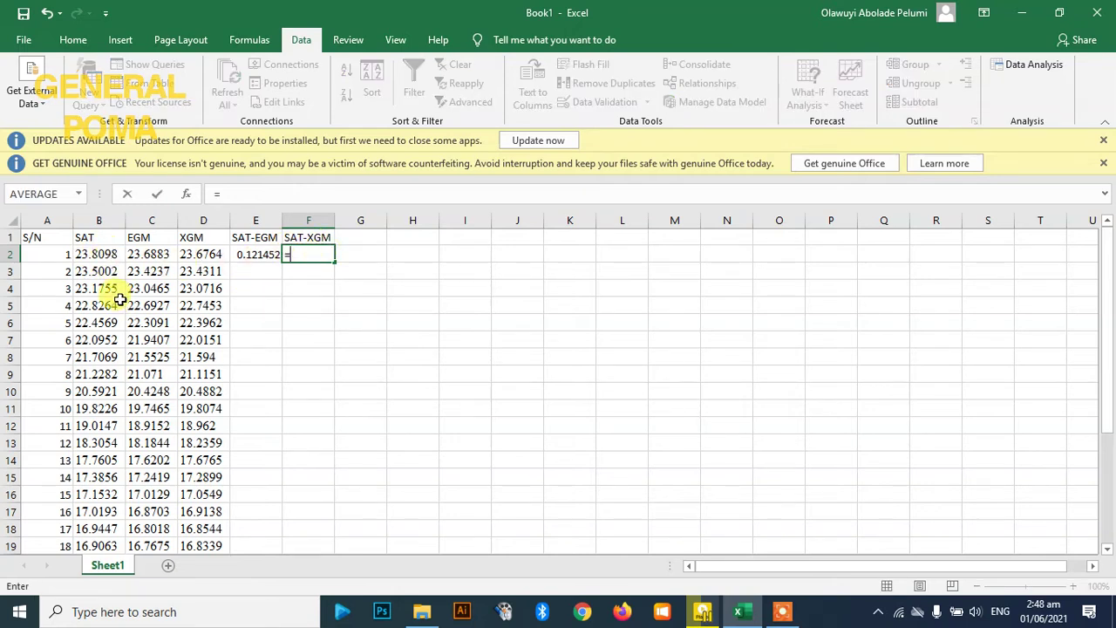
pyautogui.click(99, 253)
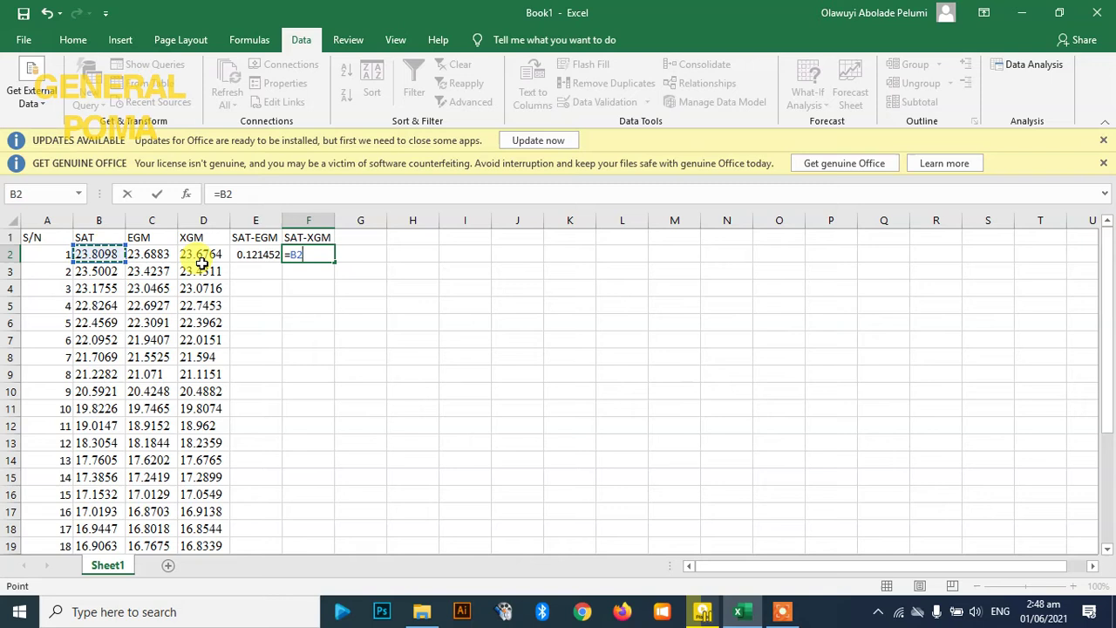
pyautogui.write('-')
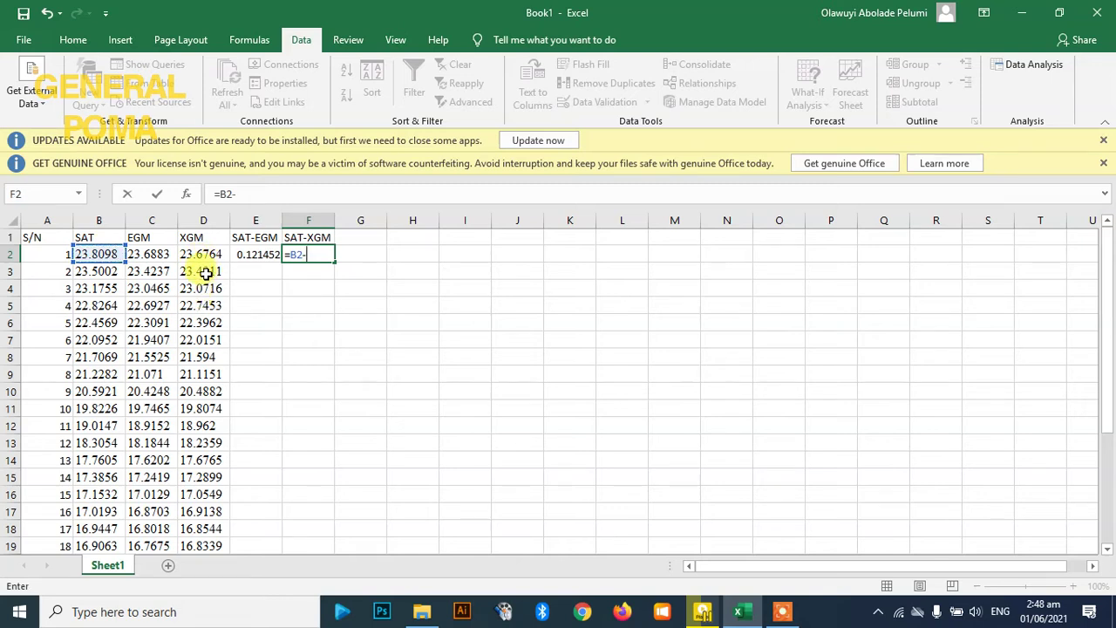
pyautogui.click(203, 253)
pyautogui.press('Return')
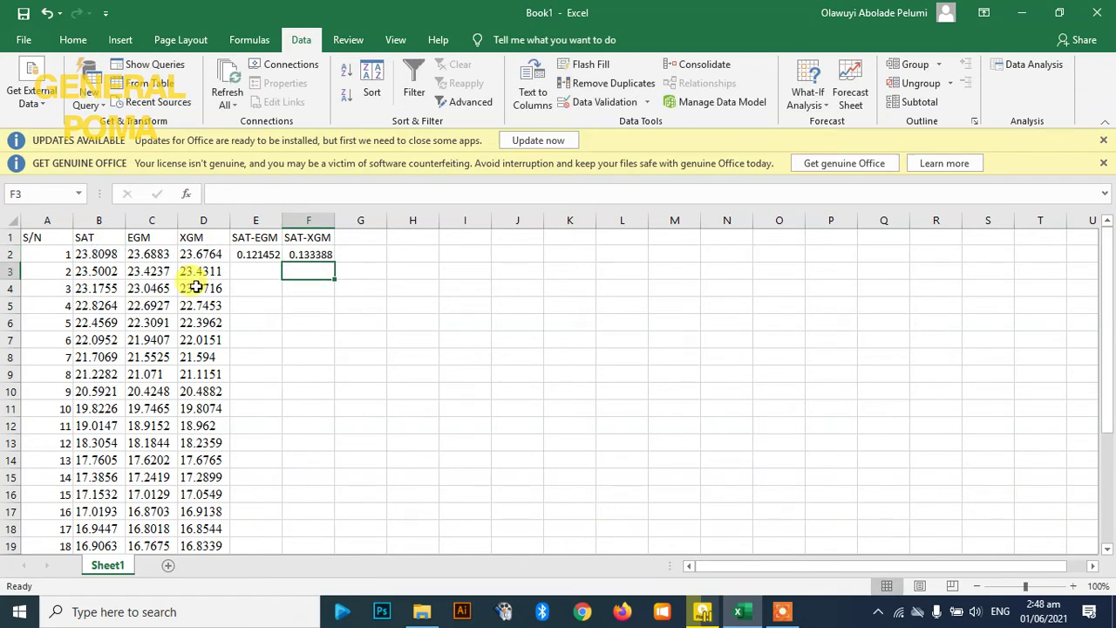
pyautogui.click(256, 254)
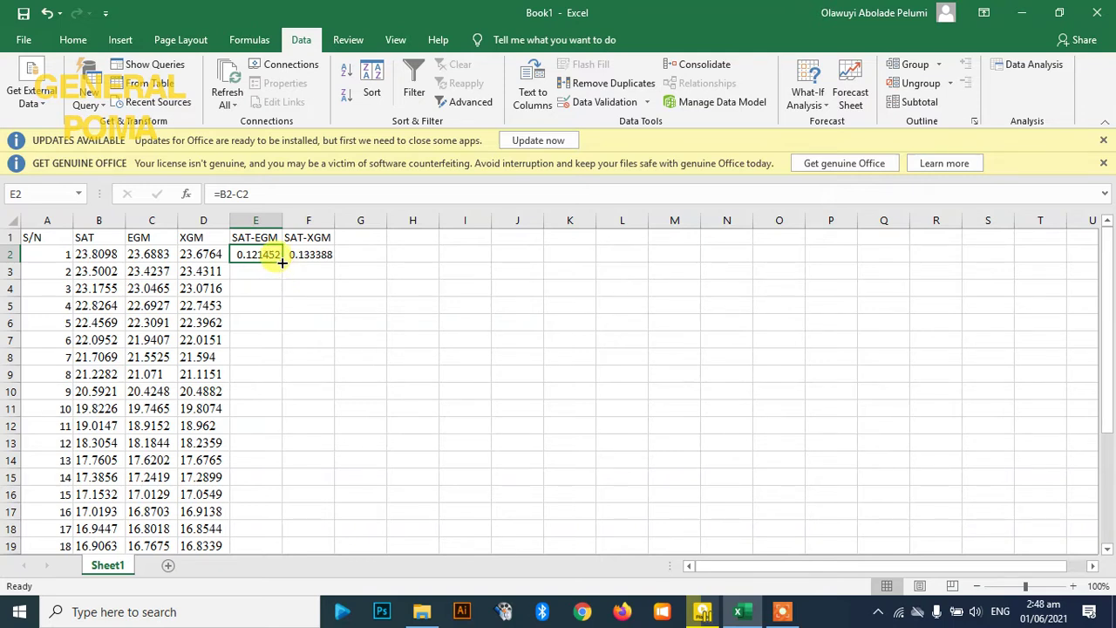
# Fill the E2 and F2 formulas down to row 29 (E3 0.076532, F3 0.069117).
pyautogui.doubleClick(283, 262)
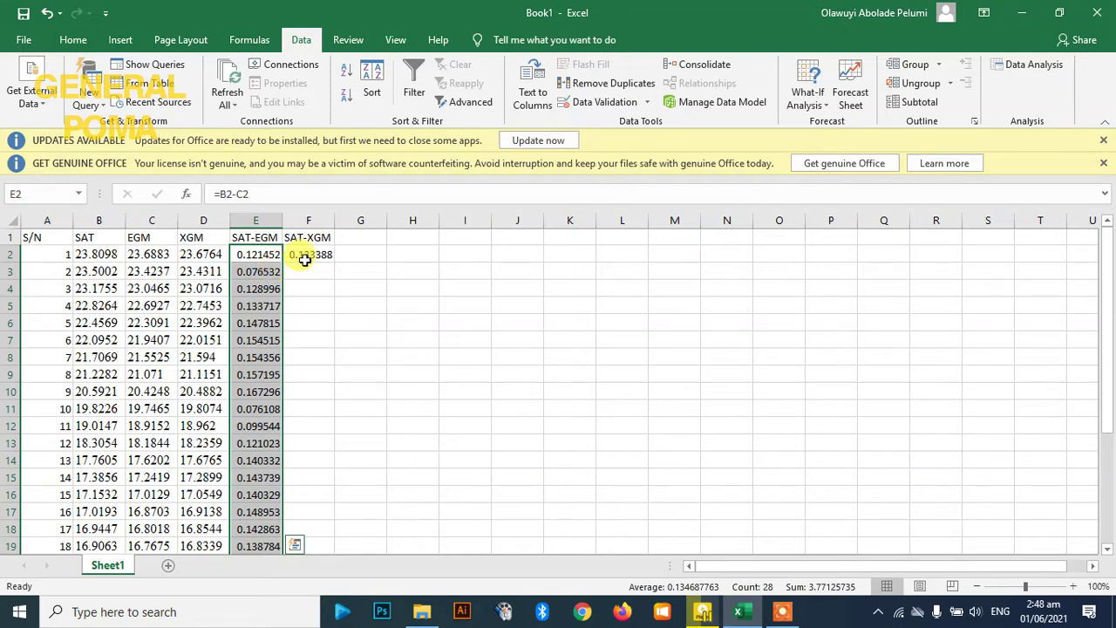
pyautogui.click(310, 255)
pyautogui.doubleClick(333, 261)
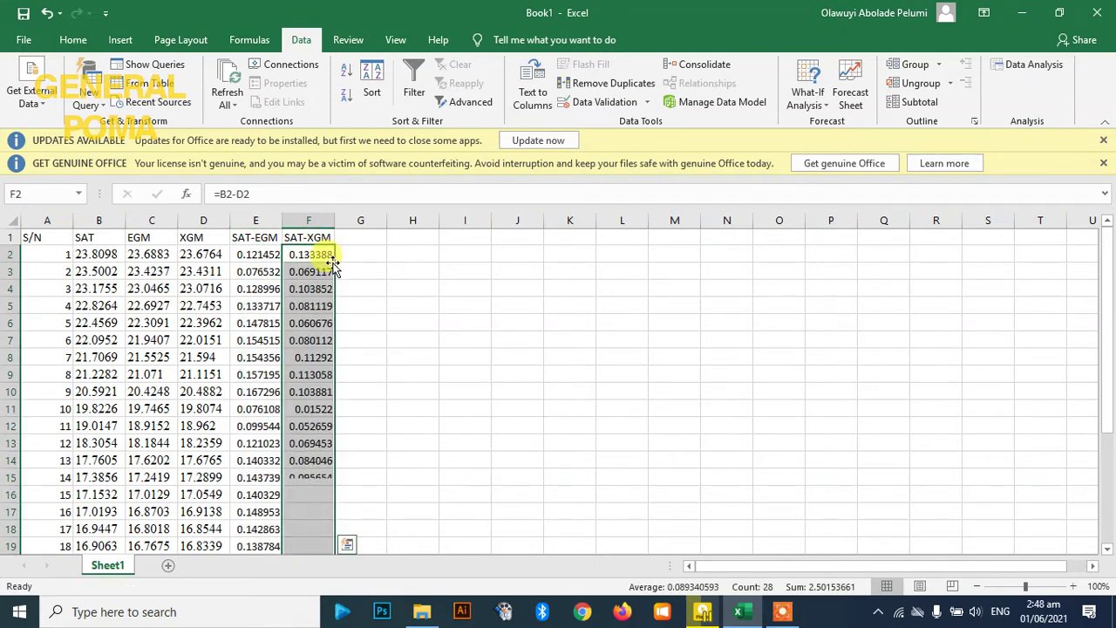
pyautogui.scroll(-7, 283, 336)
pyautogui.scroll(7, 290, 334)
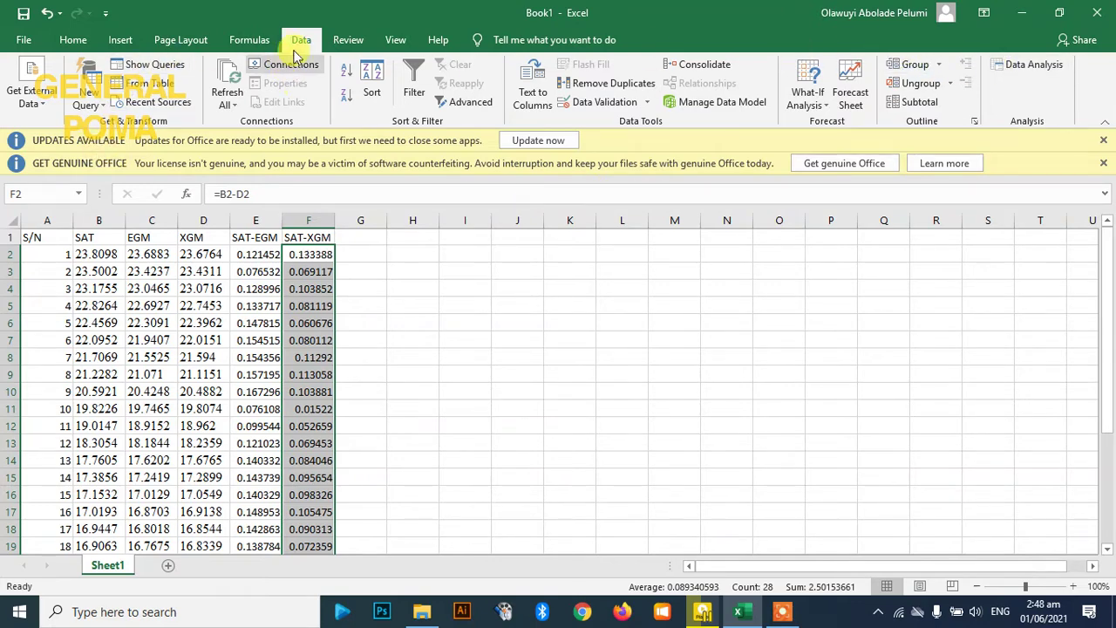
pyautogui.click(79, 40)
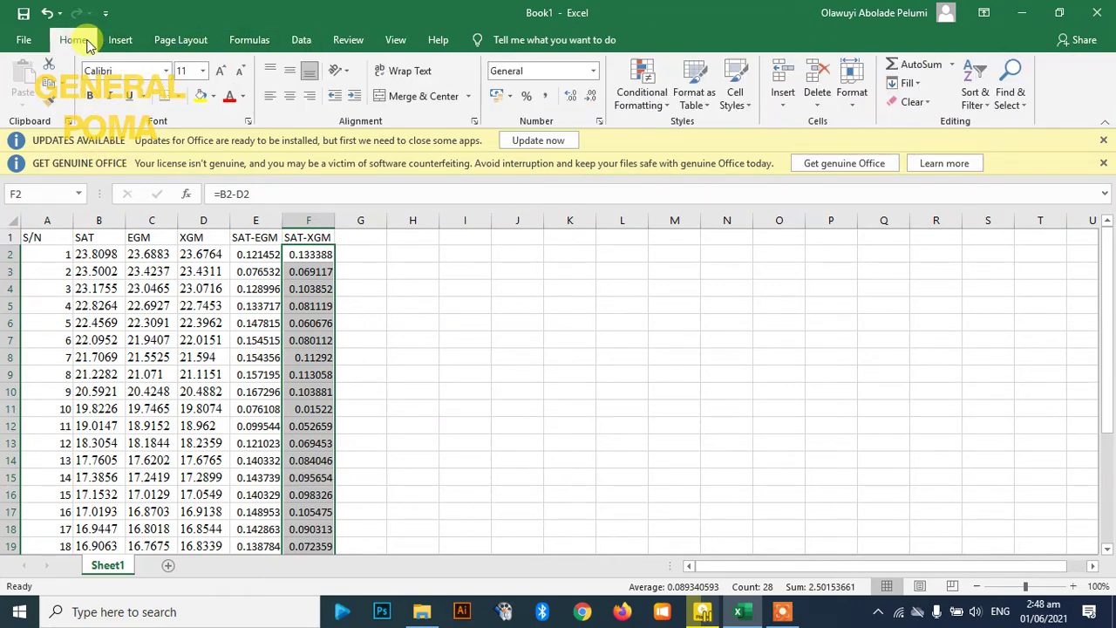
pyautogui.click(300, 40)
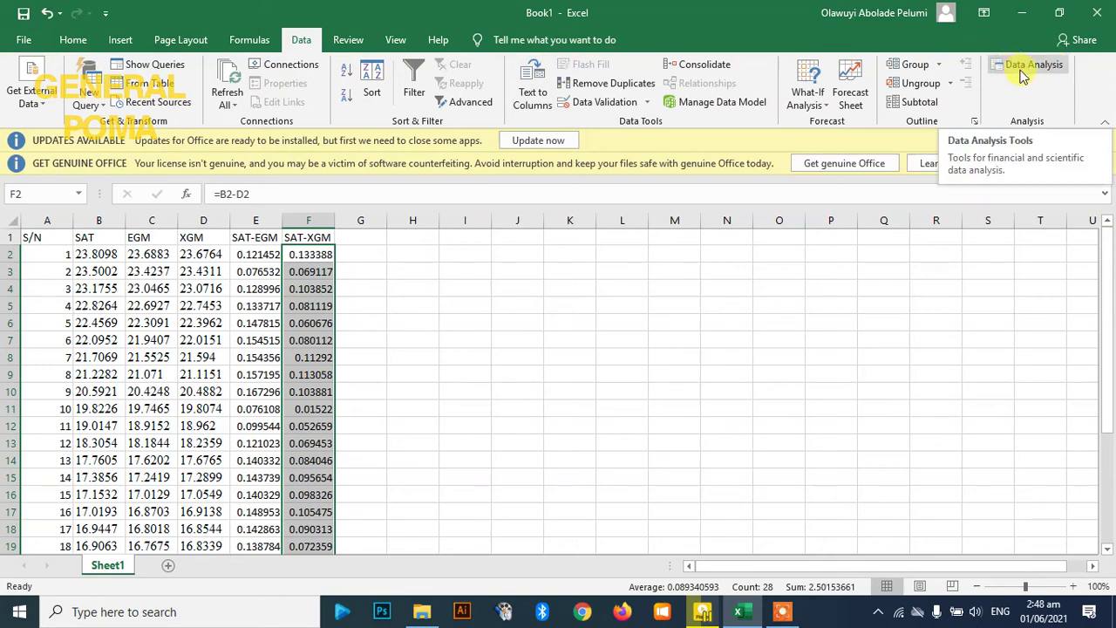
pyautogui.click(25, 41)
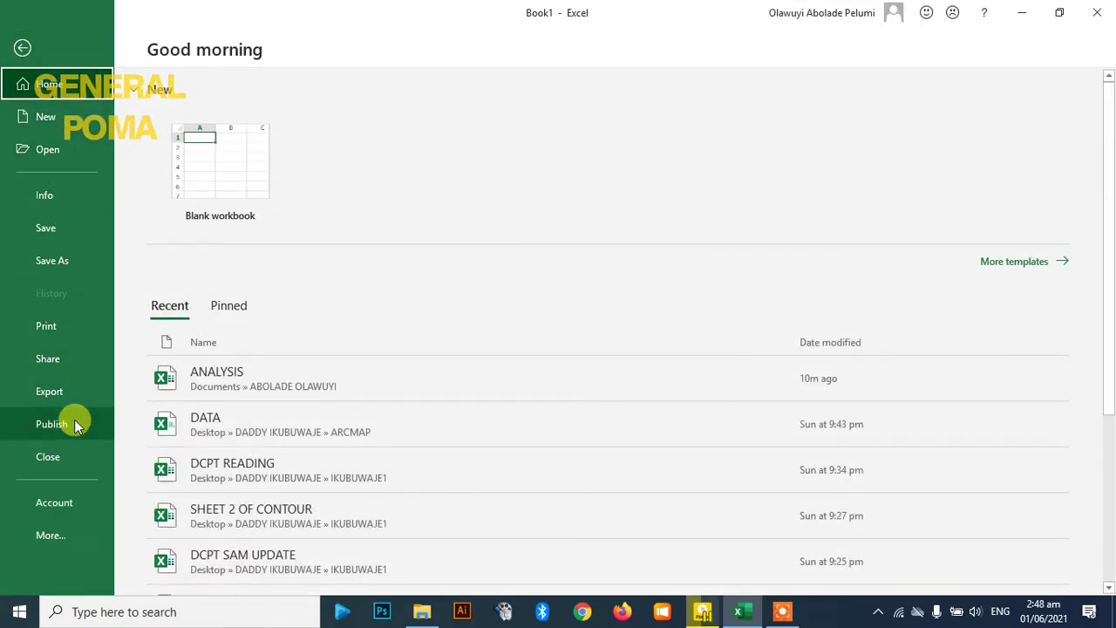
pyautogui.click(56, 534)
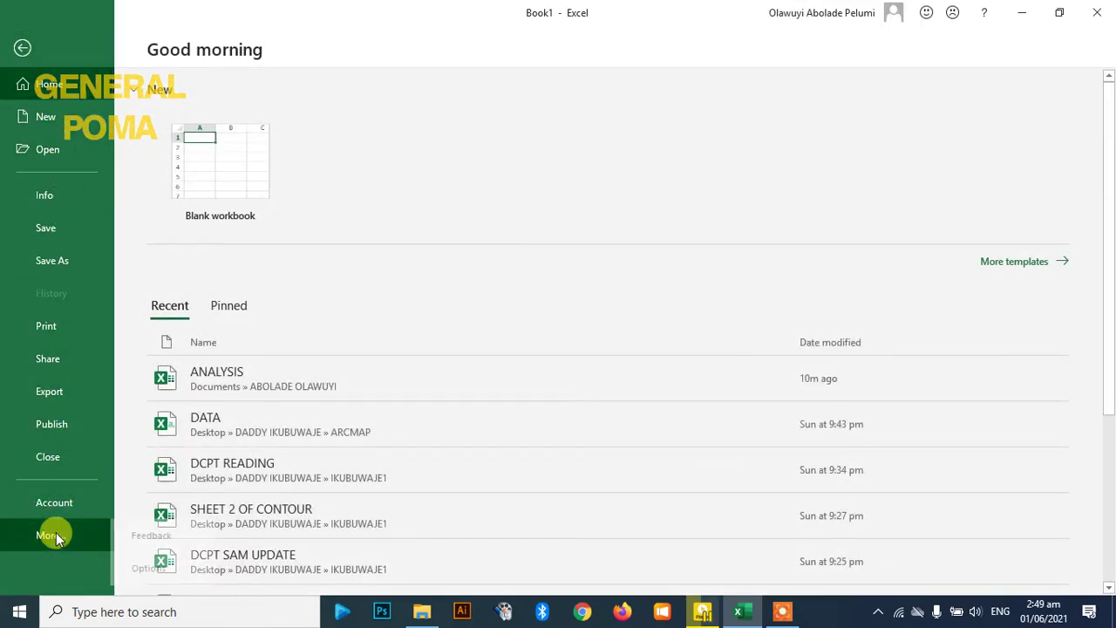
pyautogui.click(163, 565)
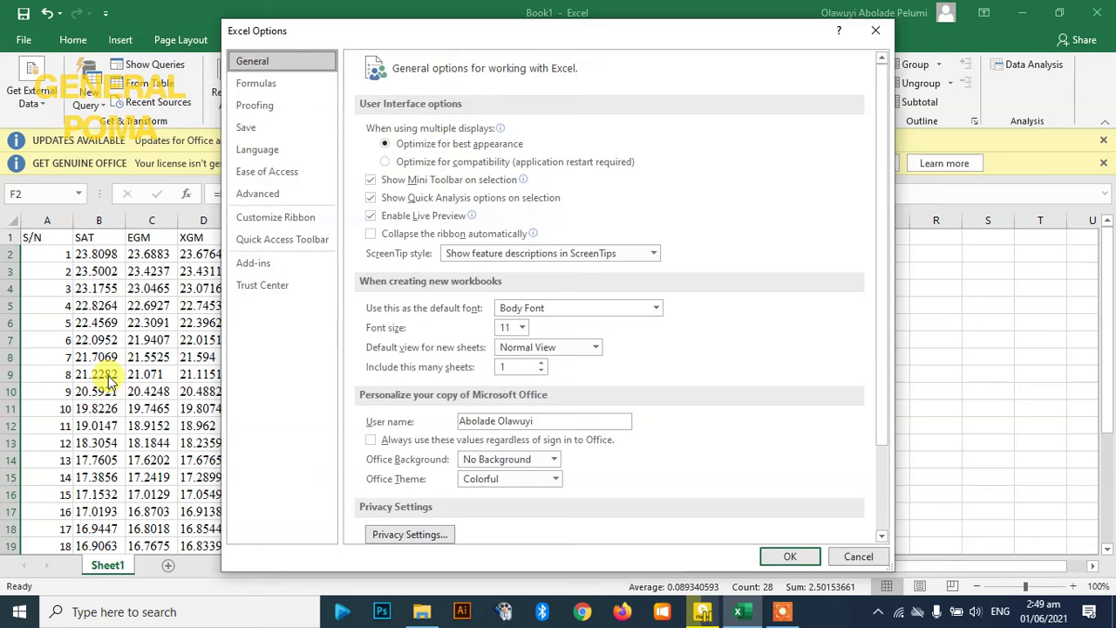
pyautogui.click(261, 263)
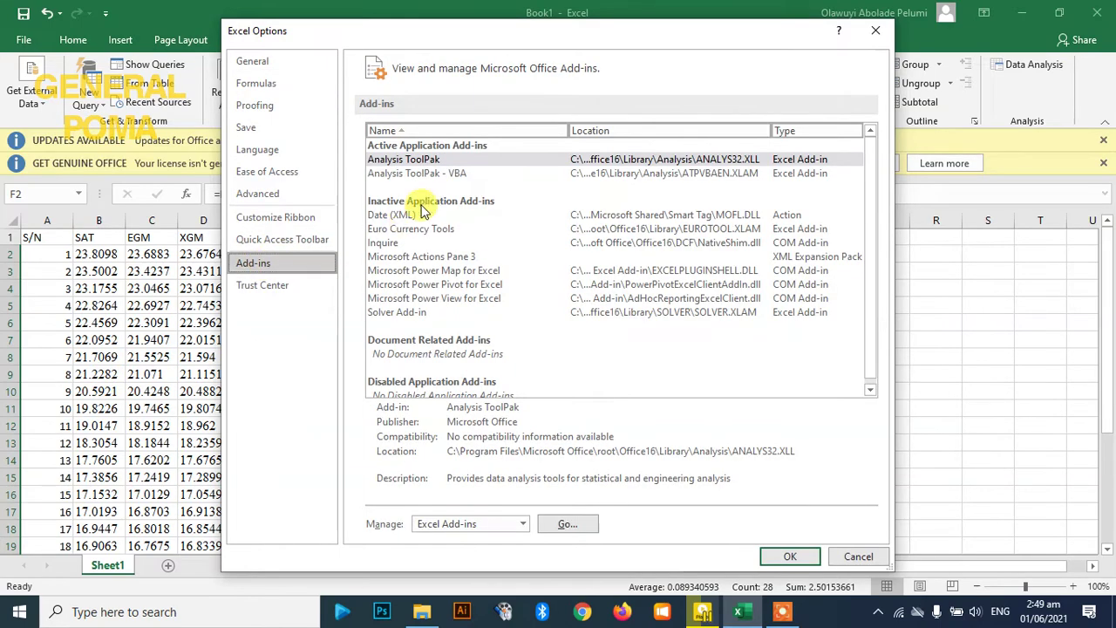
pyautogui.click(442, 163)
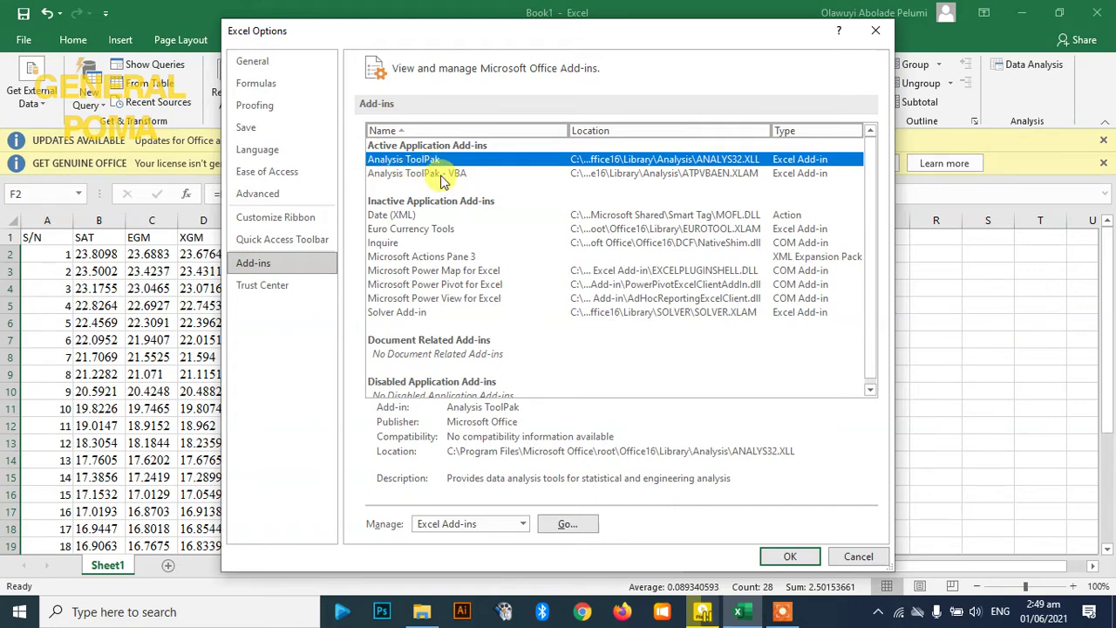
# Close the open settings and choose Correlation from the Data Analysis tools.
pyautogui.click(791, 556)
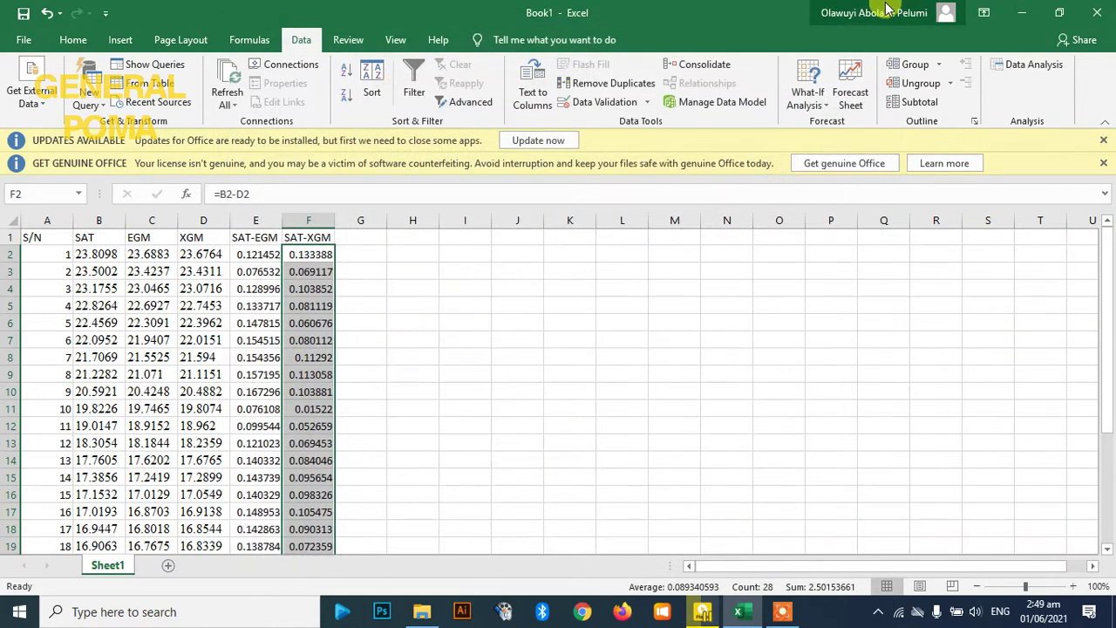
pyautogui.click(1029, 66)
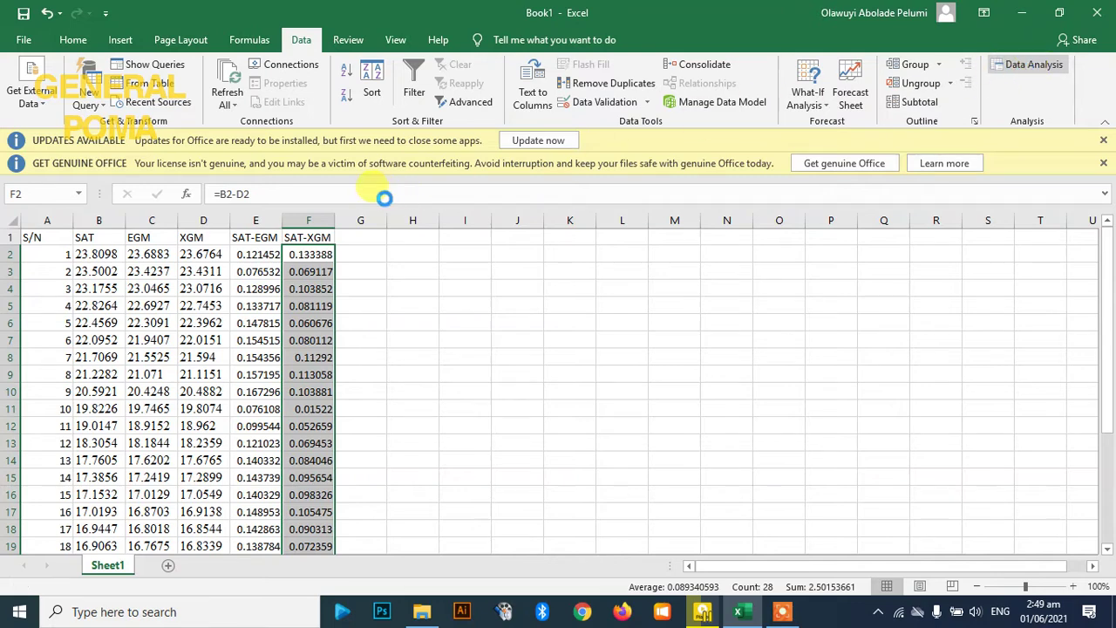
pyautogui.scroll(-3, 401, 218)
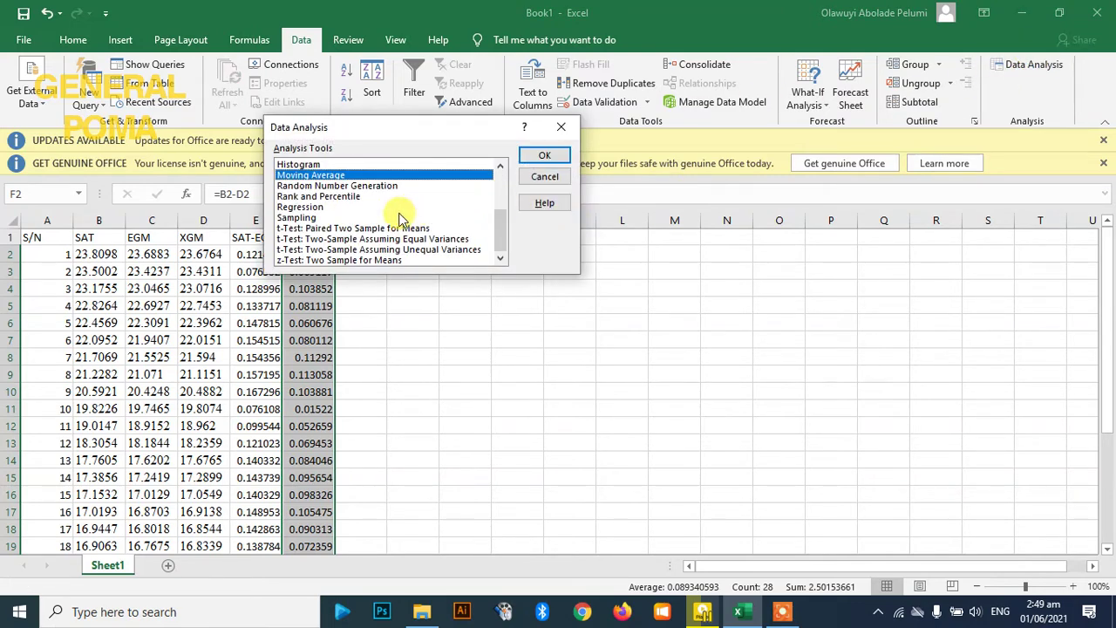
pyautogui.scroll(3, 320, 186)
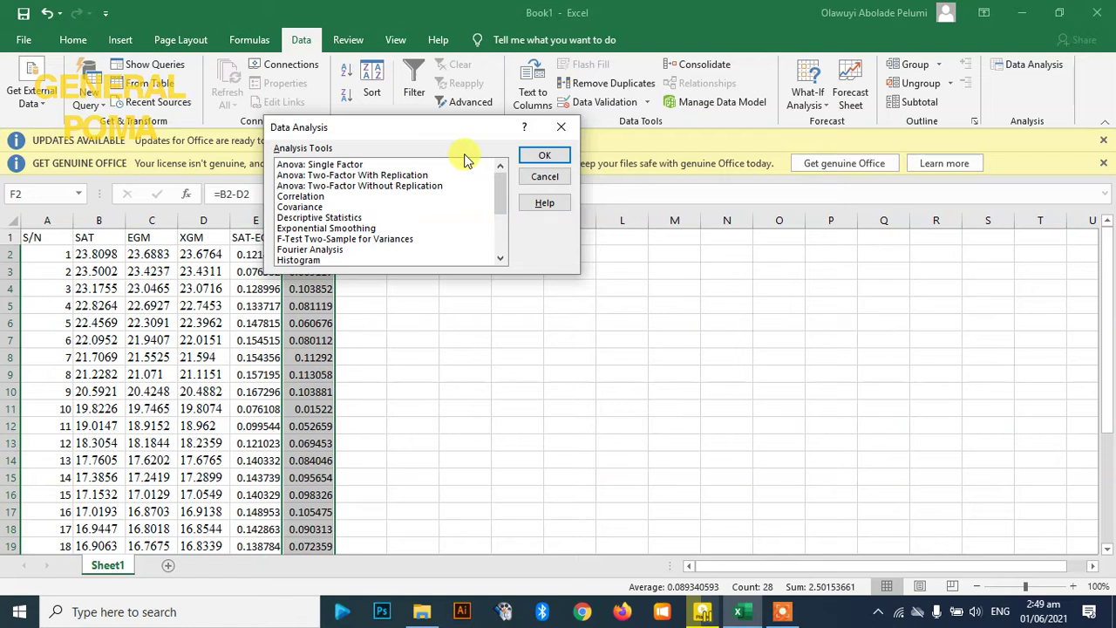
pyautogui.click(305, 198)
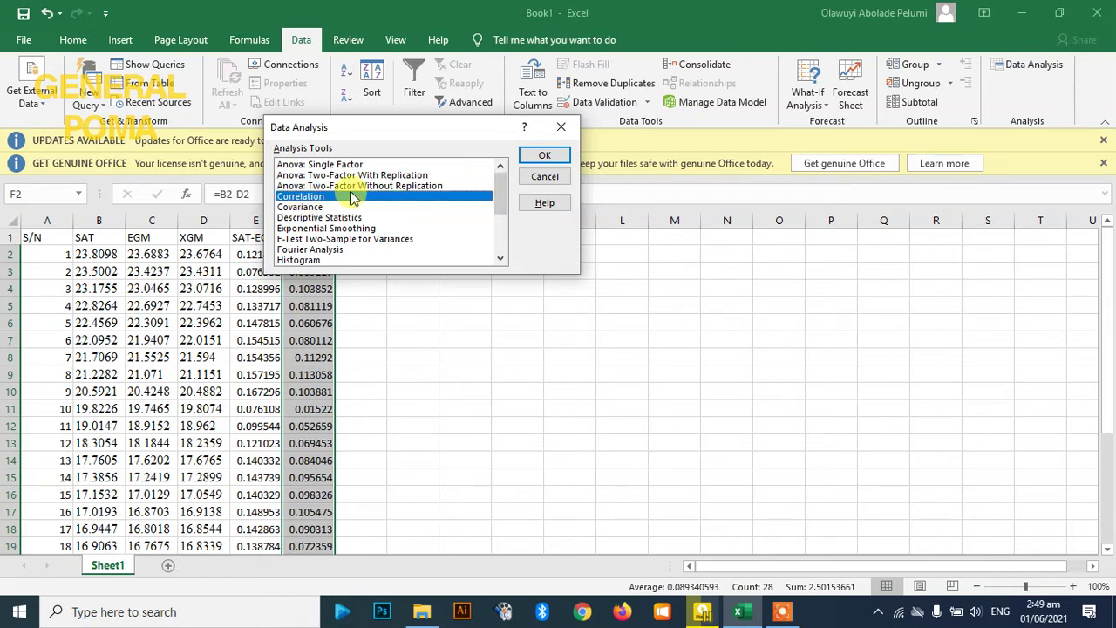
pyautogui.click(545, 157)
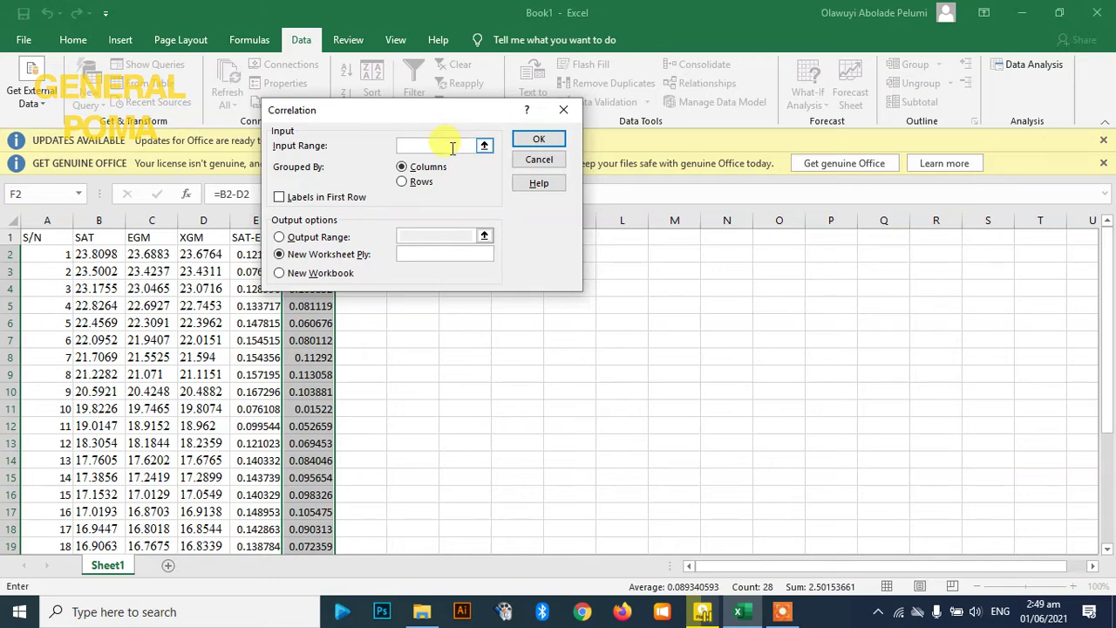
# Run Correlation on B2:C29 grouped by columns, output to a new worksheet.
pyautogui.moveTo(87, 254); pyautogui.dragTo(149, 494)
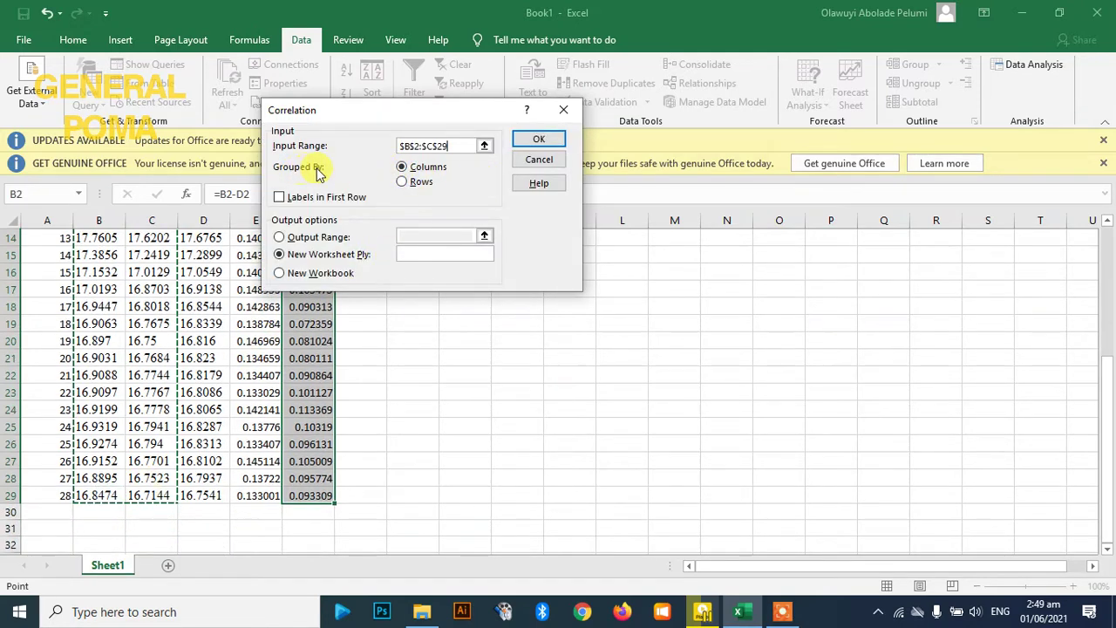
pyautogui.click(406, 187)
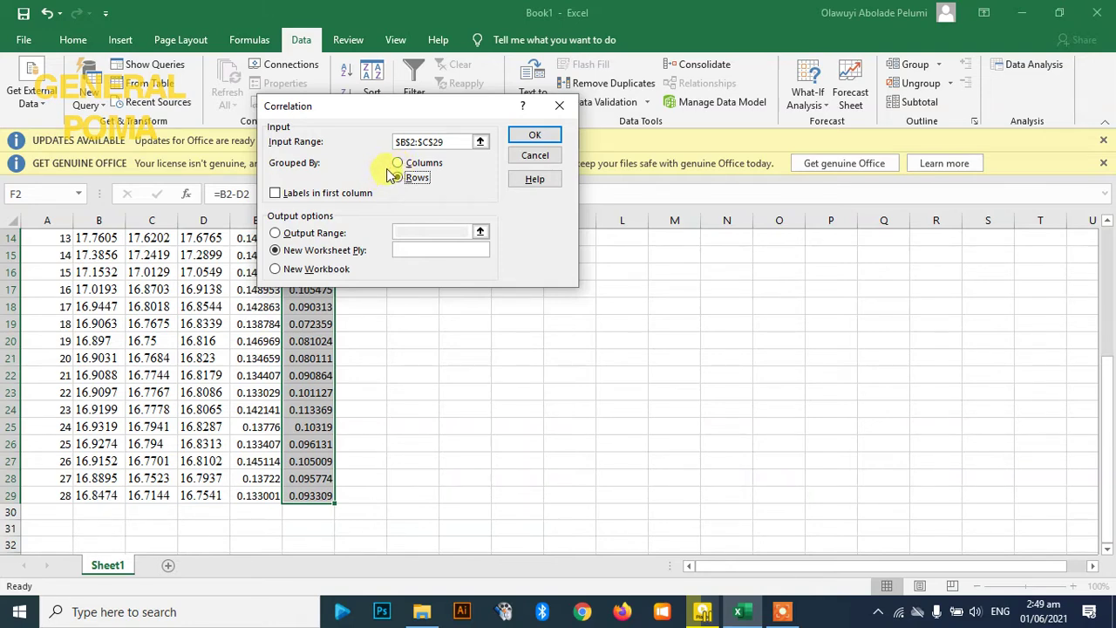
pyautogui.click(397, 164)
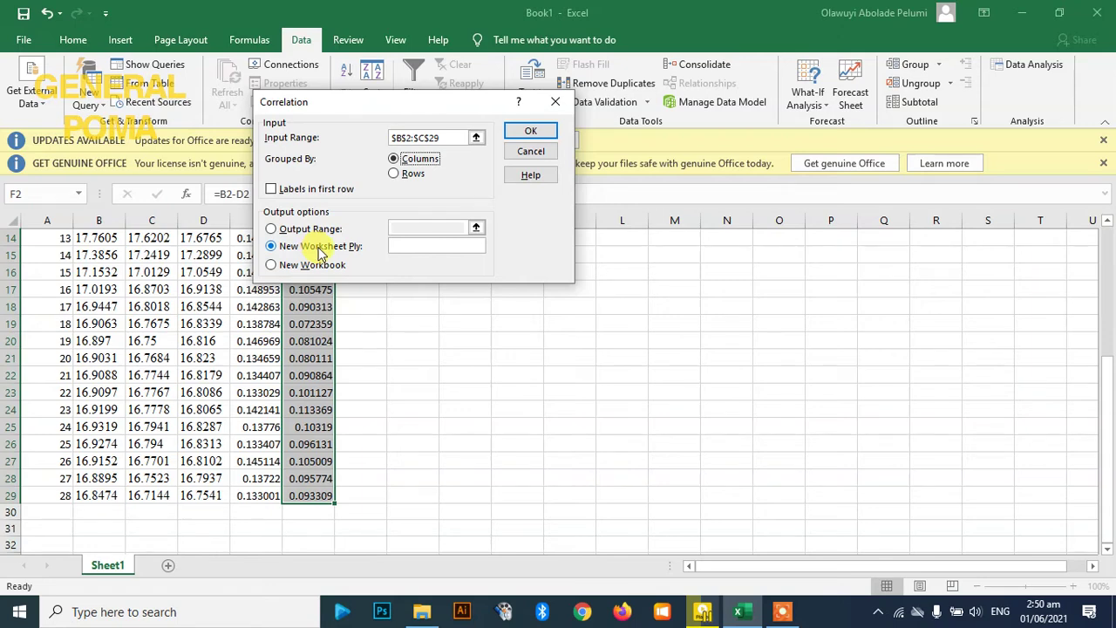
pyautogui.click(528, 131)
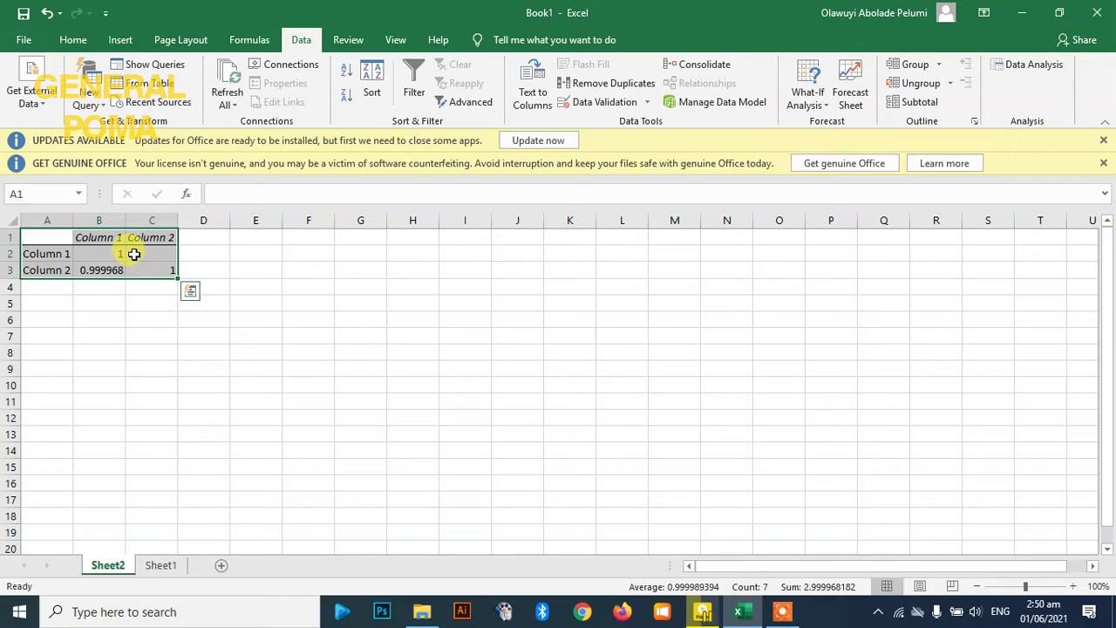
# Switch back to Sheet1 and scroll to the top of the data.
pyautogui.click(160, 566)
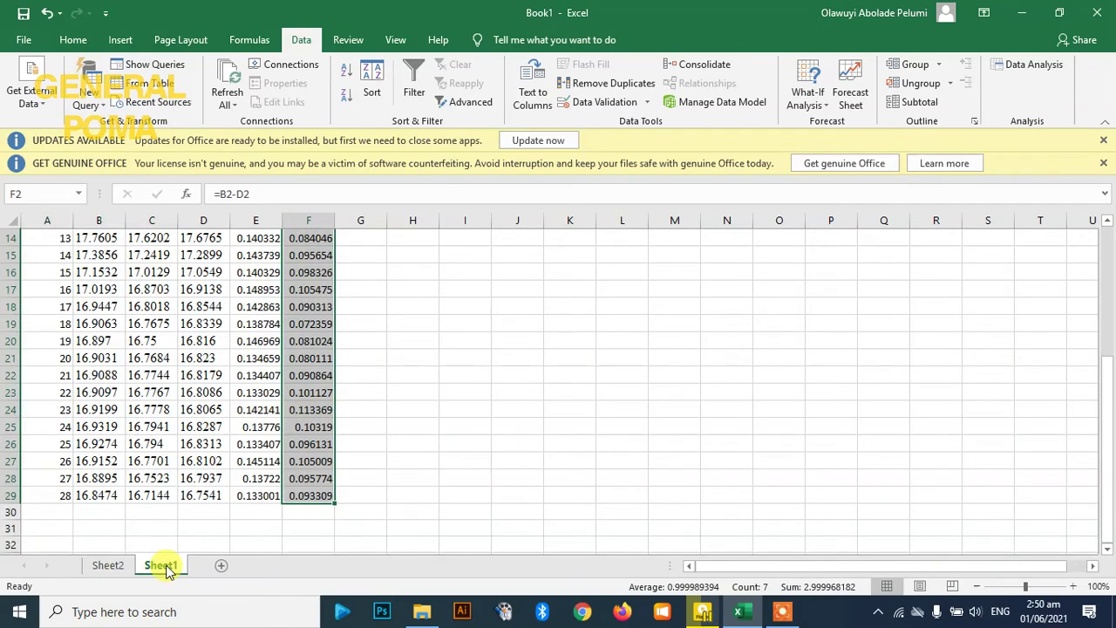
pyautogui.scroll(4, 235, 305)
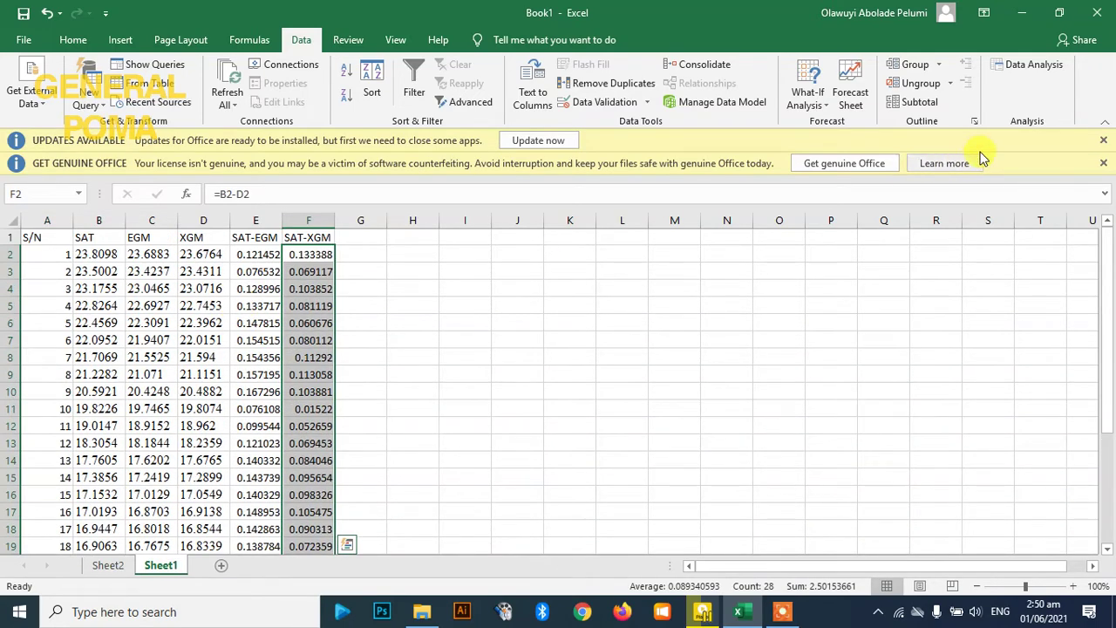
# Reopen the Correlation settings, then cancel out of Data Analysis.
pyautogui.click(1025, 67)
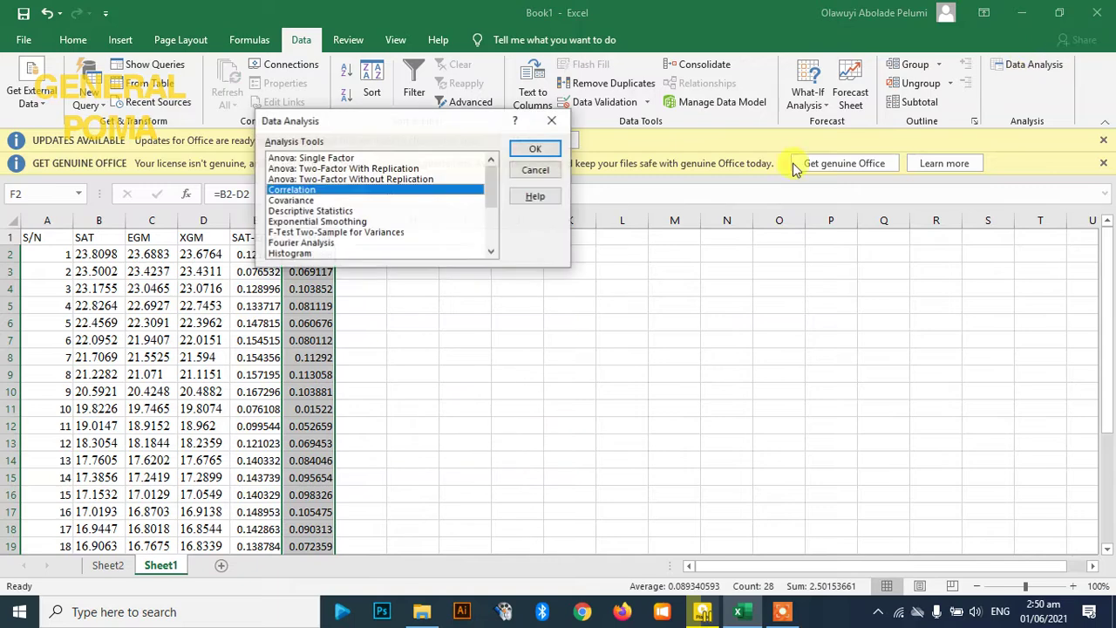
pyautogui.click(537, 152)
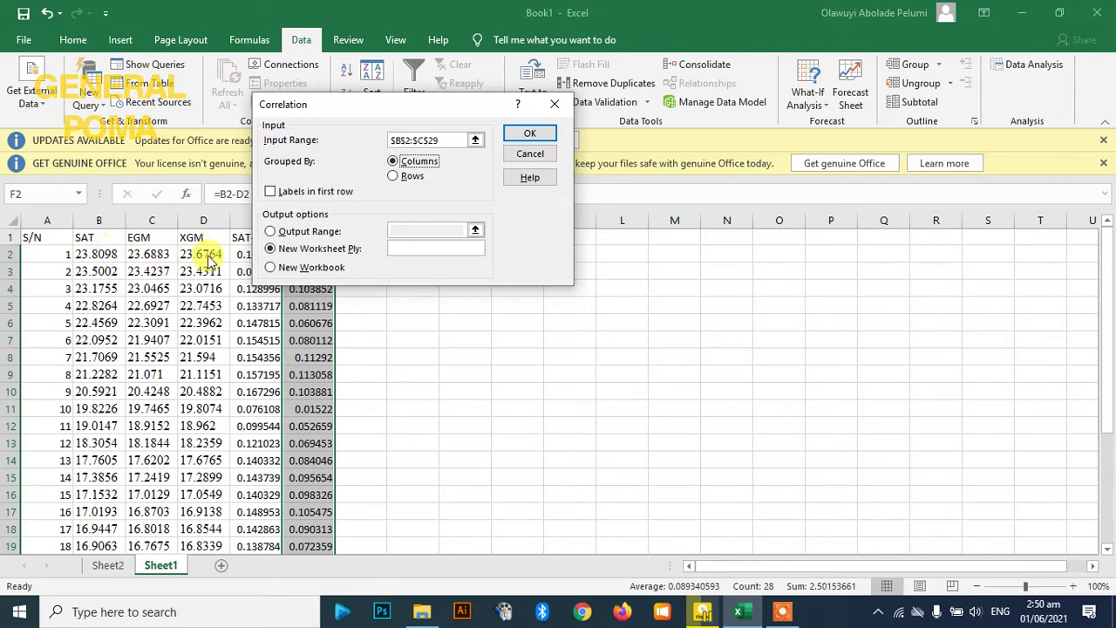
pyautogui.click(529, 154)
pyautogui.click(533, 174)
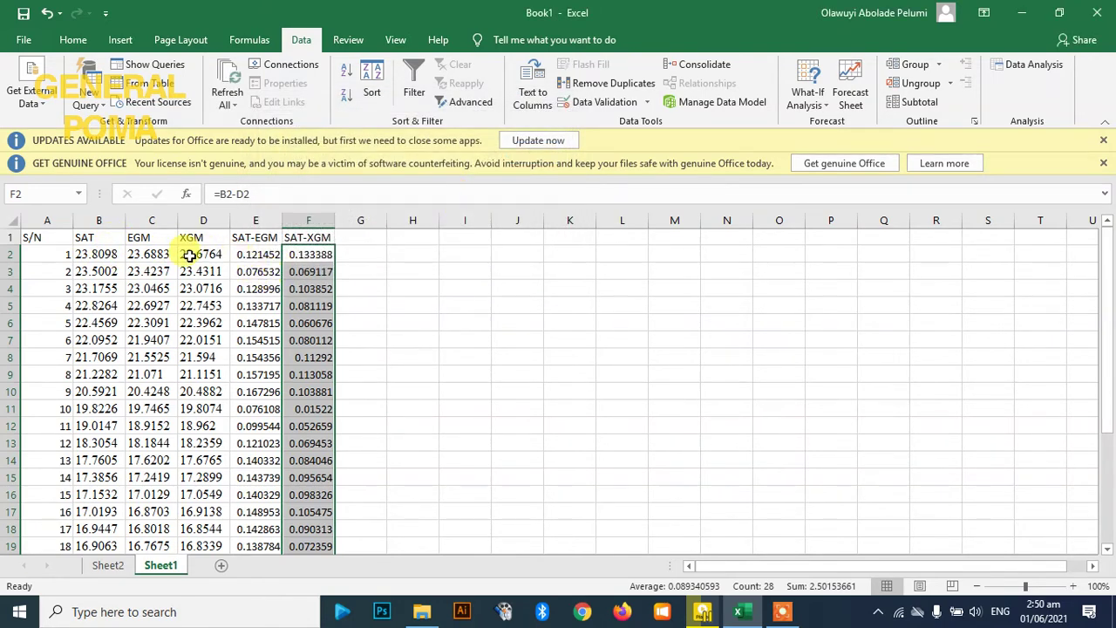
# Copy SAT column B and paste its values into column I.
pyautogui.click(96, 243)
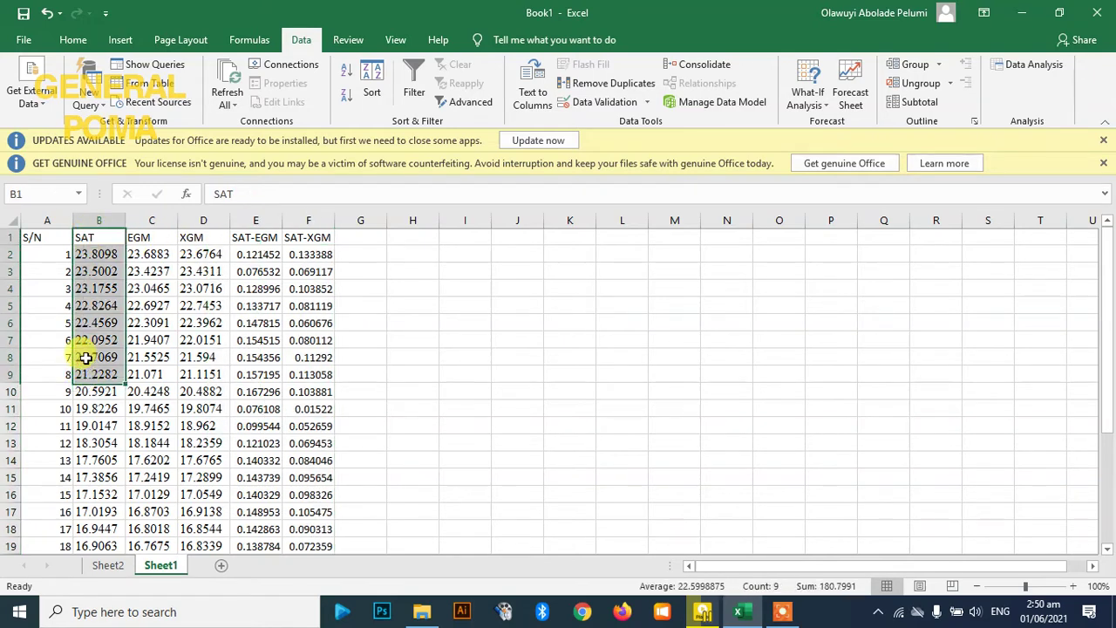
pyautogui.click(108, 218)
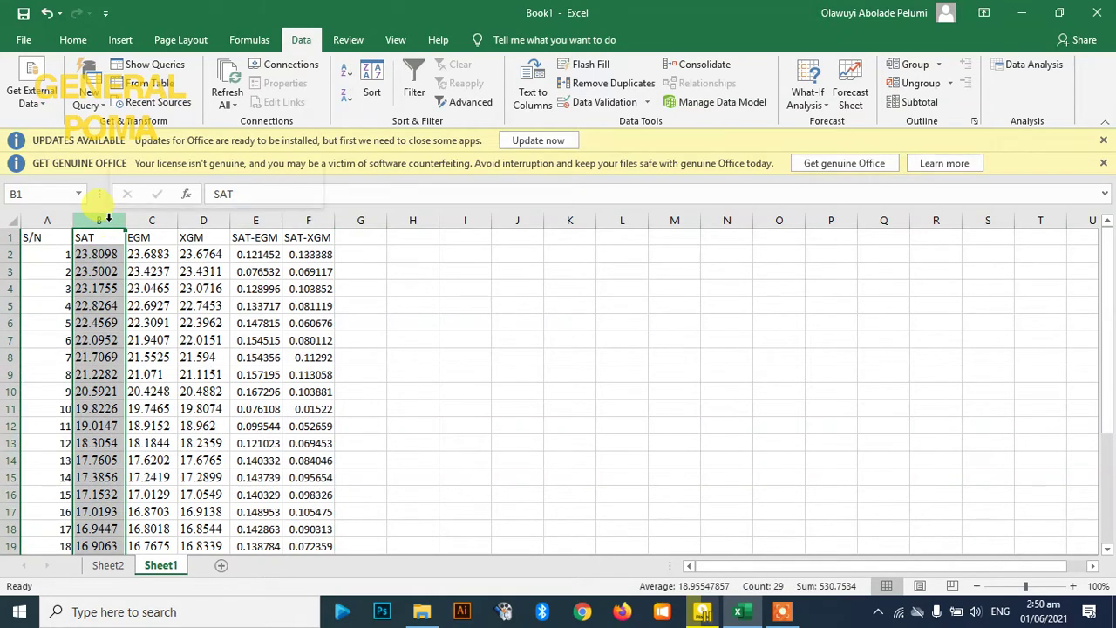
pyautogui.rightClick(108, 220)
pyautogui.click(144, 246)
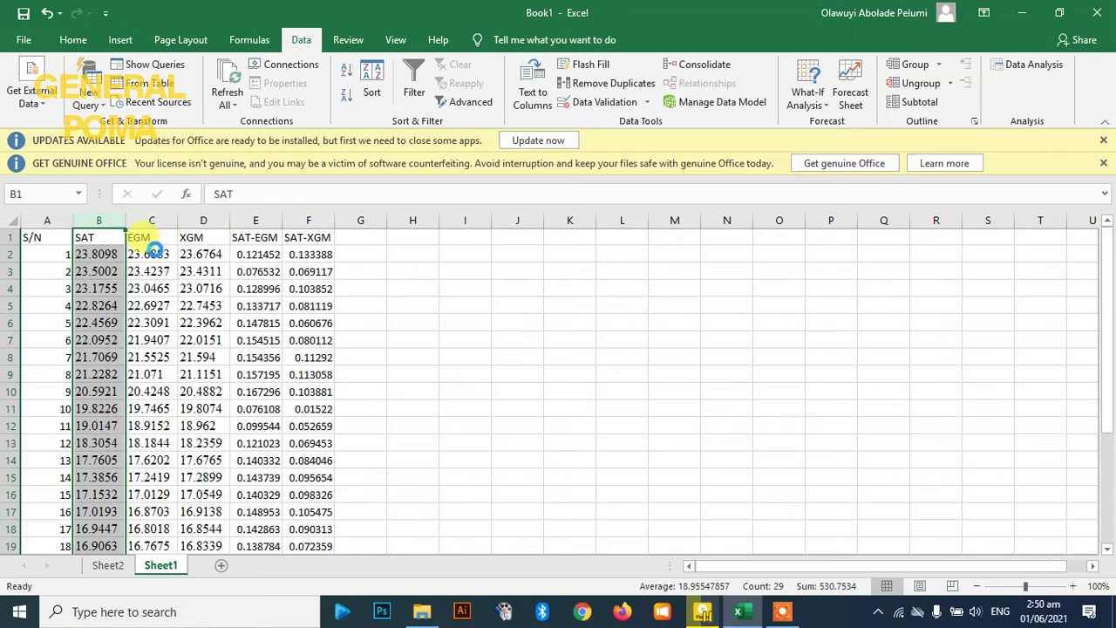
pyautogui.rightClick(460, 218)
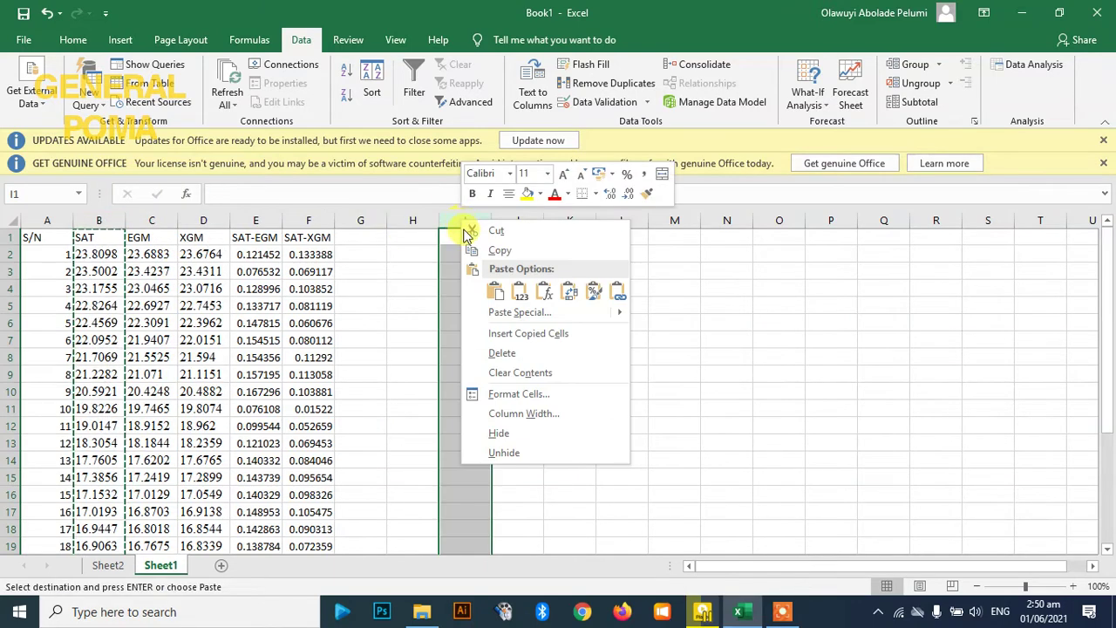
pyautogui.click(521, 293)
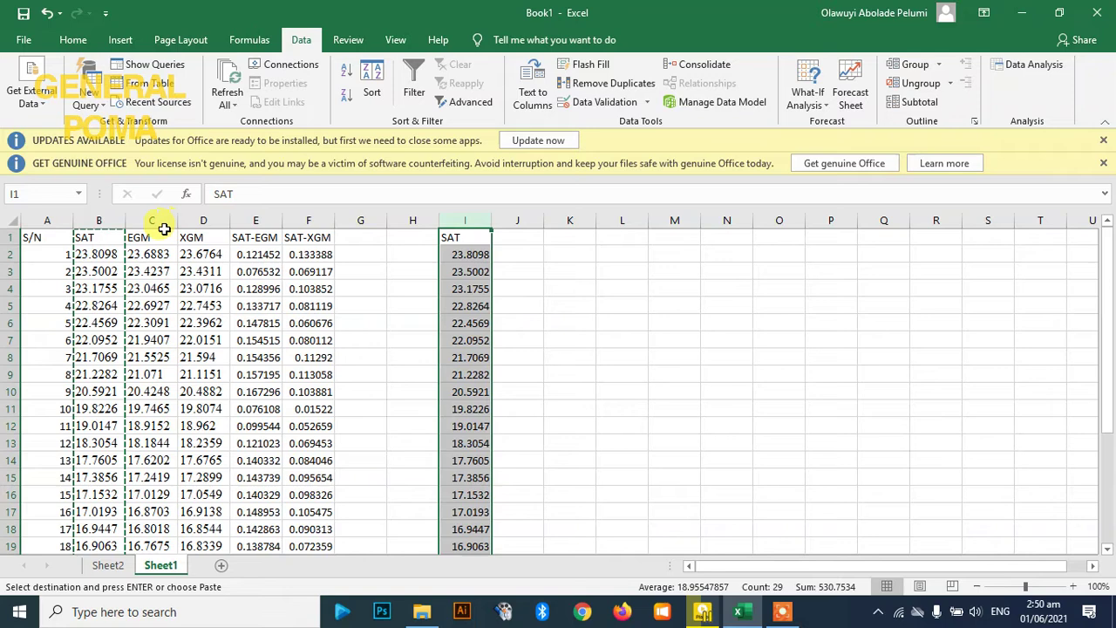
# Copy XGM column D and paste its values into column J.
pyautogui.rightClick(203, 220)
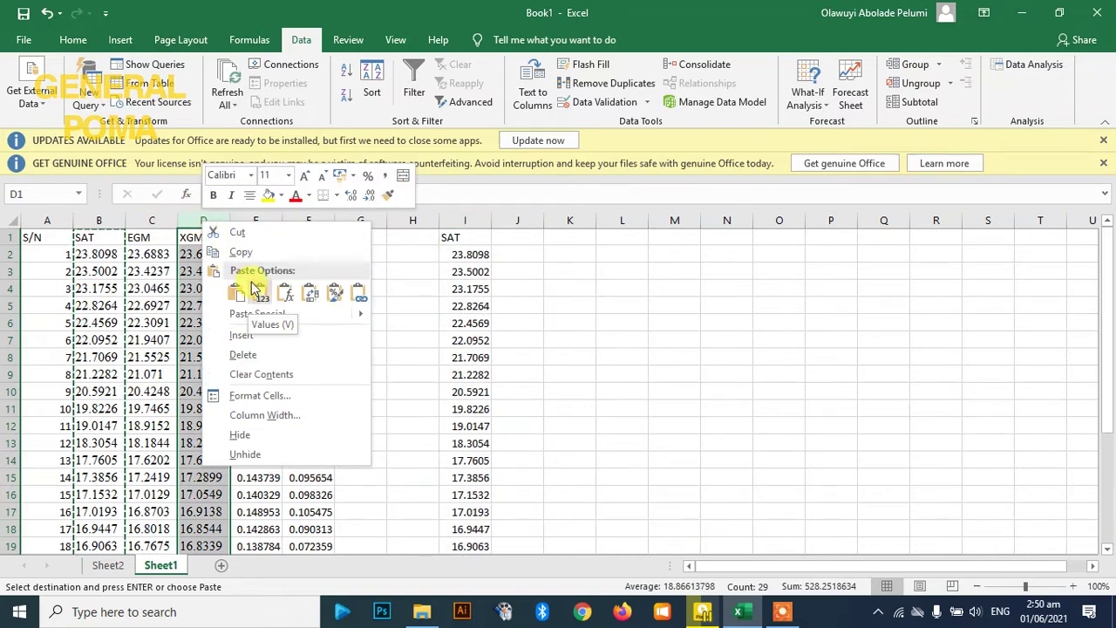
pyautogui.click(241, 251)
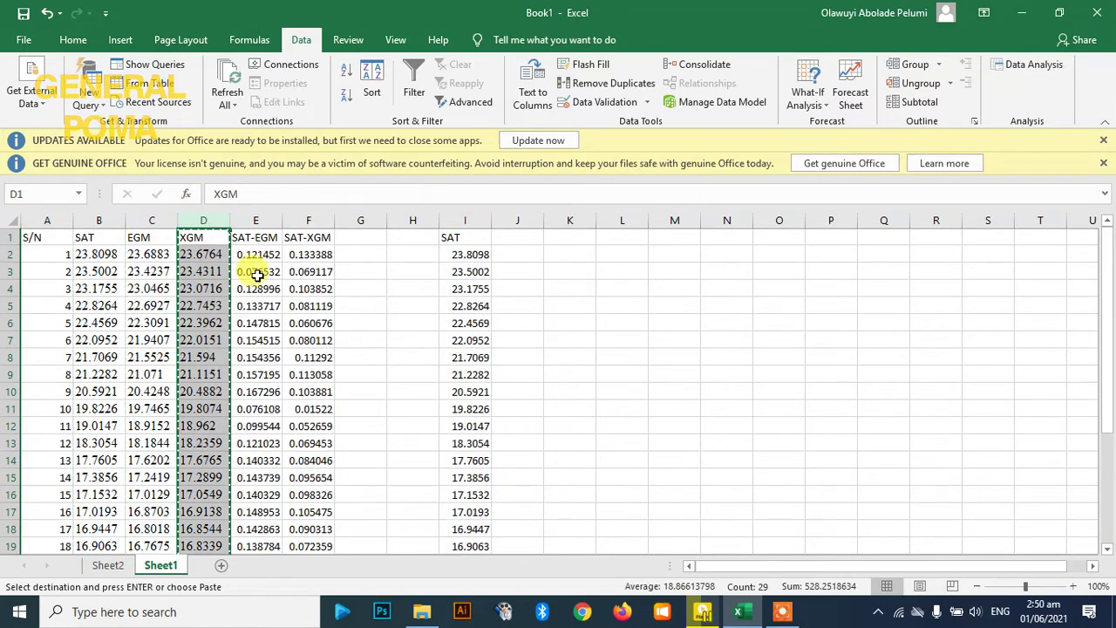
pyautogui.rightClick(515, 220)
pyautogui.click(544, 290)
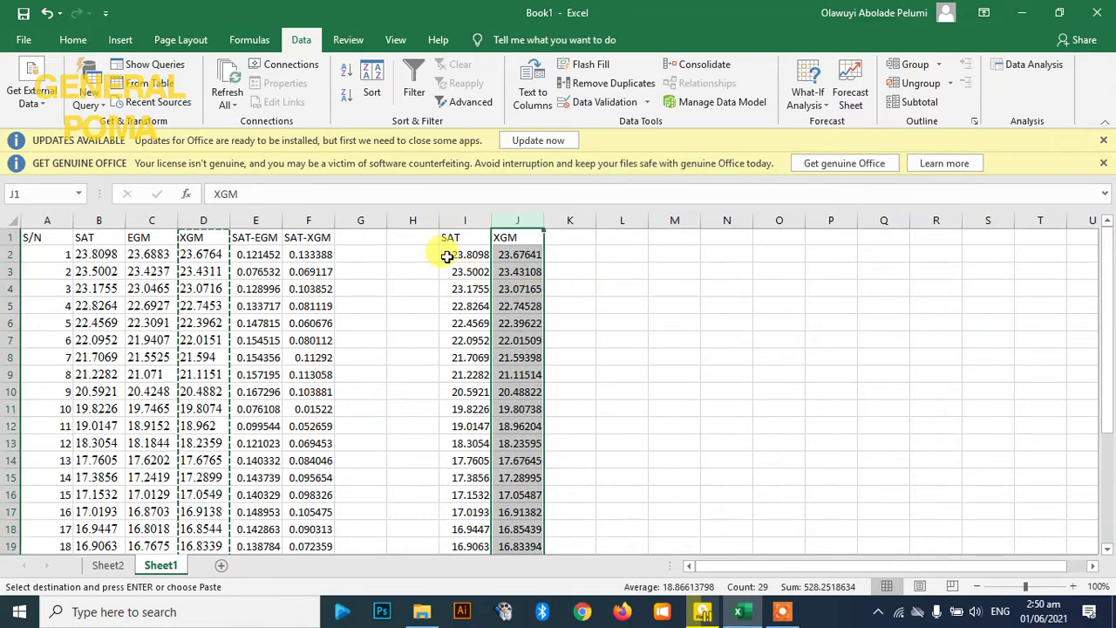
pyautogui.moveTo(456, 254); pyautogui.dragTo(515, 530)
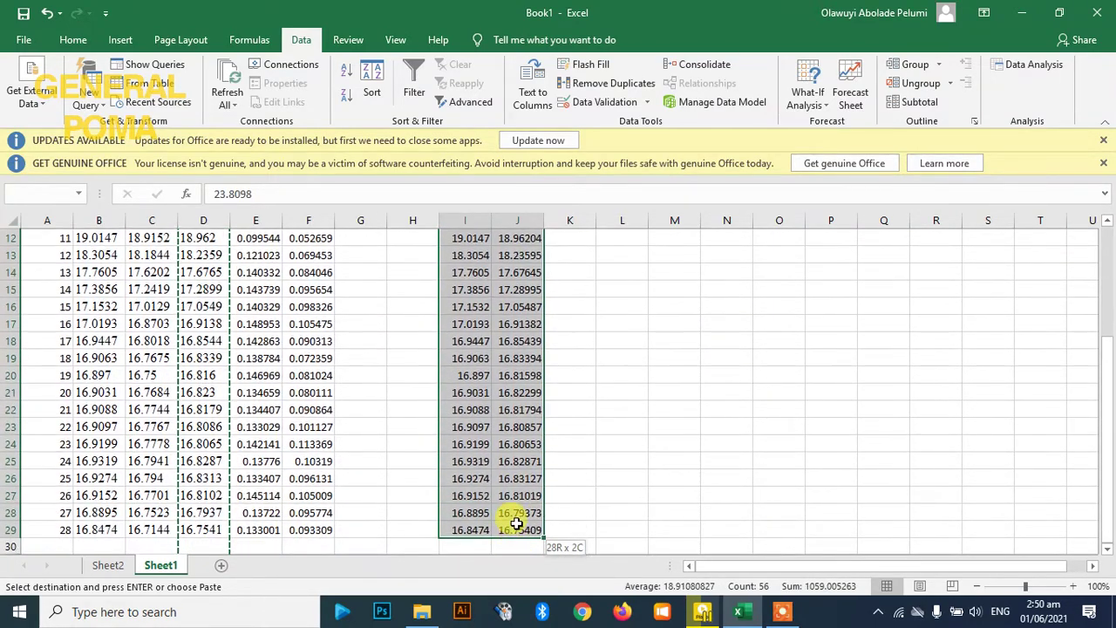
# Run Correlation on I2:J29 with output to a new worksheet, Sheet3.
pyautogui.click(1031, 64)
pyautogui.click(534, 150)
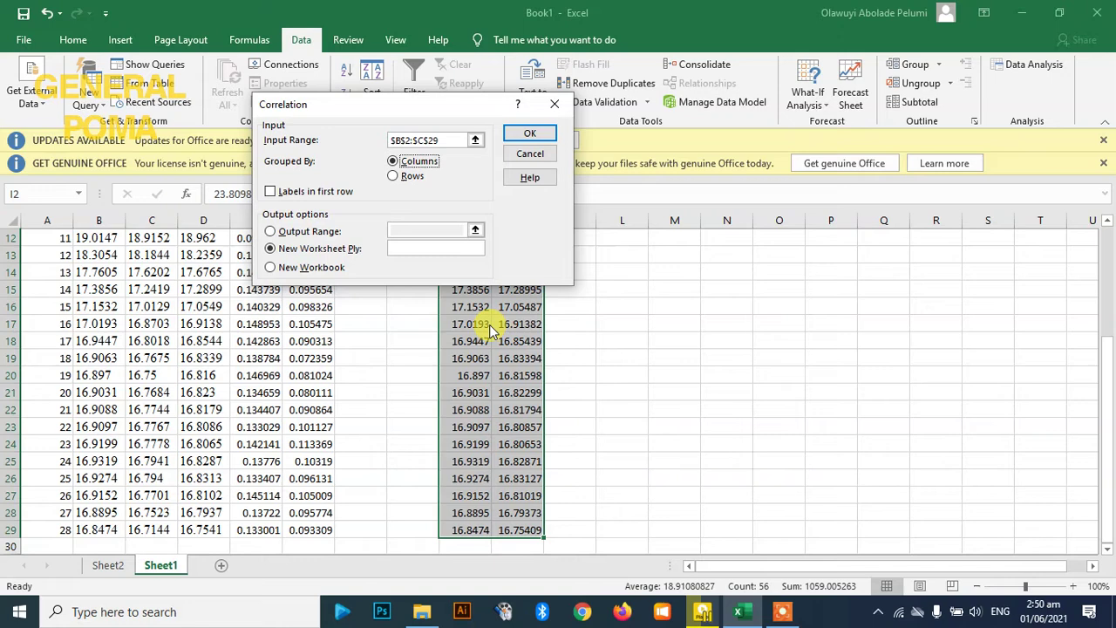
pyautogui.moveTo(480, 107); pyautogui.dragTo(253, 119)
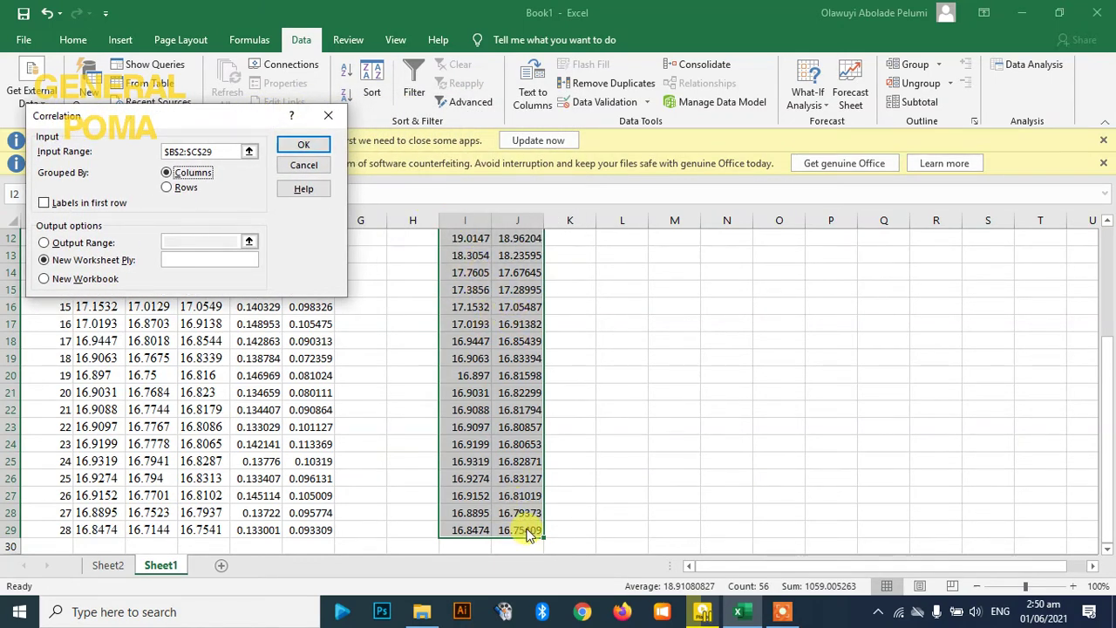
pyautogui.click(248, 152)
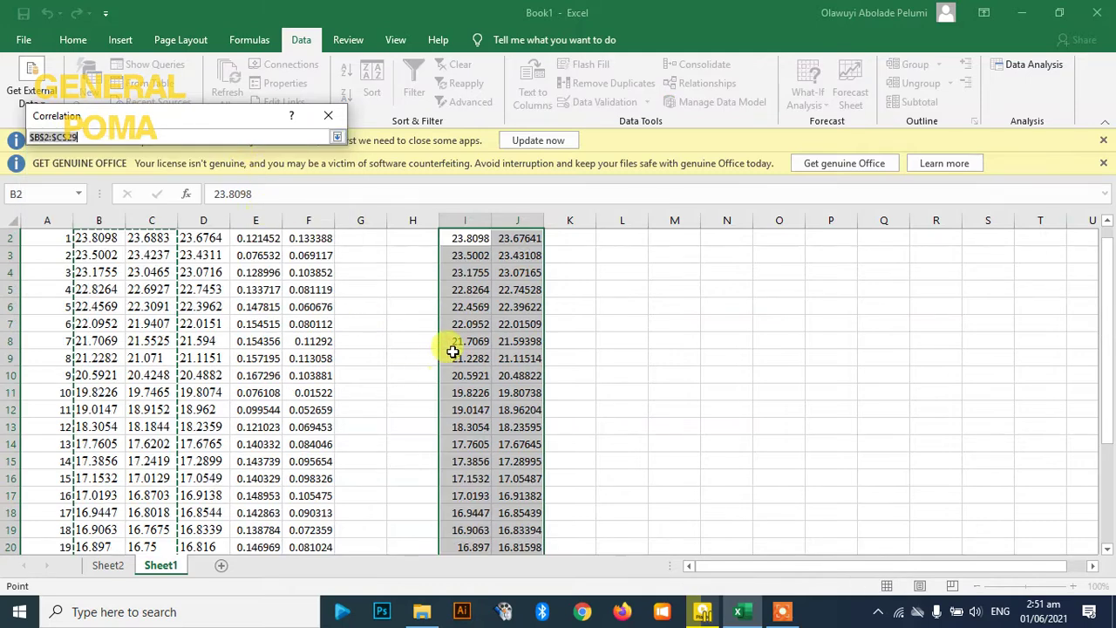
pyautogui.scroll(1, 471, 275)
pyautogui.moveTo(454, 252); pyautogui.dragTo(510, 525)
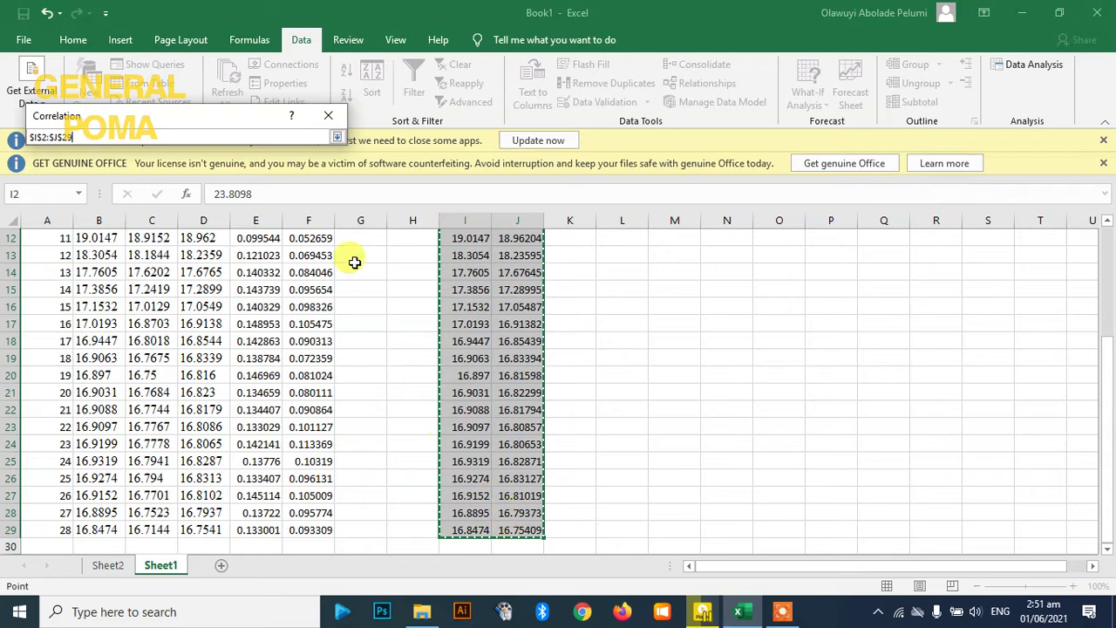
pyautogui.click(337, 138)
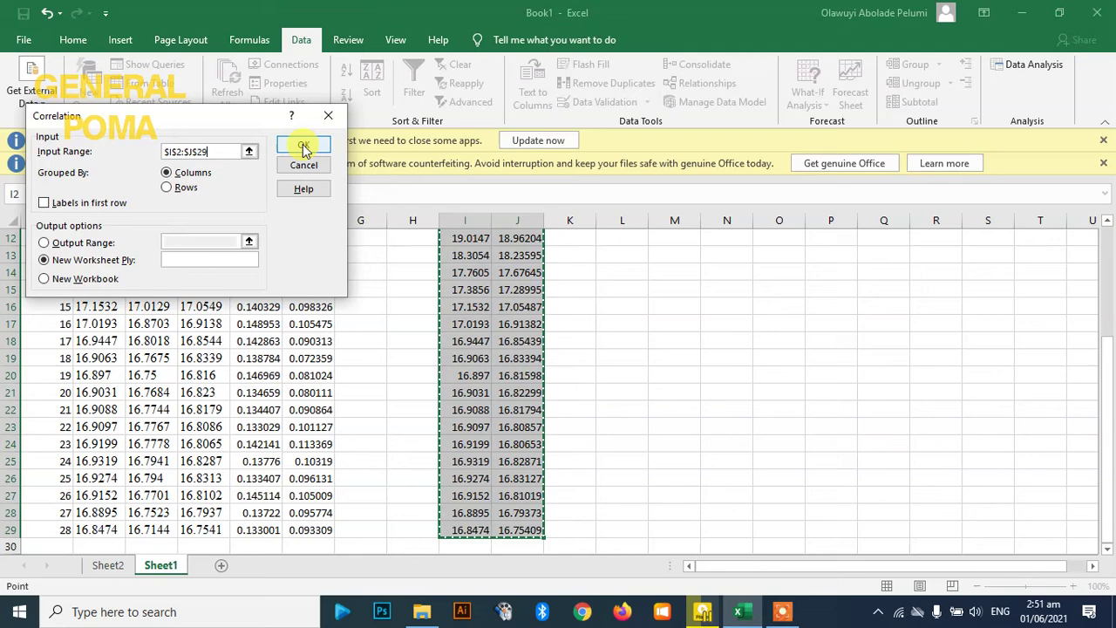
pyautogui.click(303, 146)
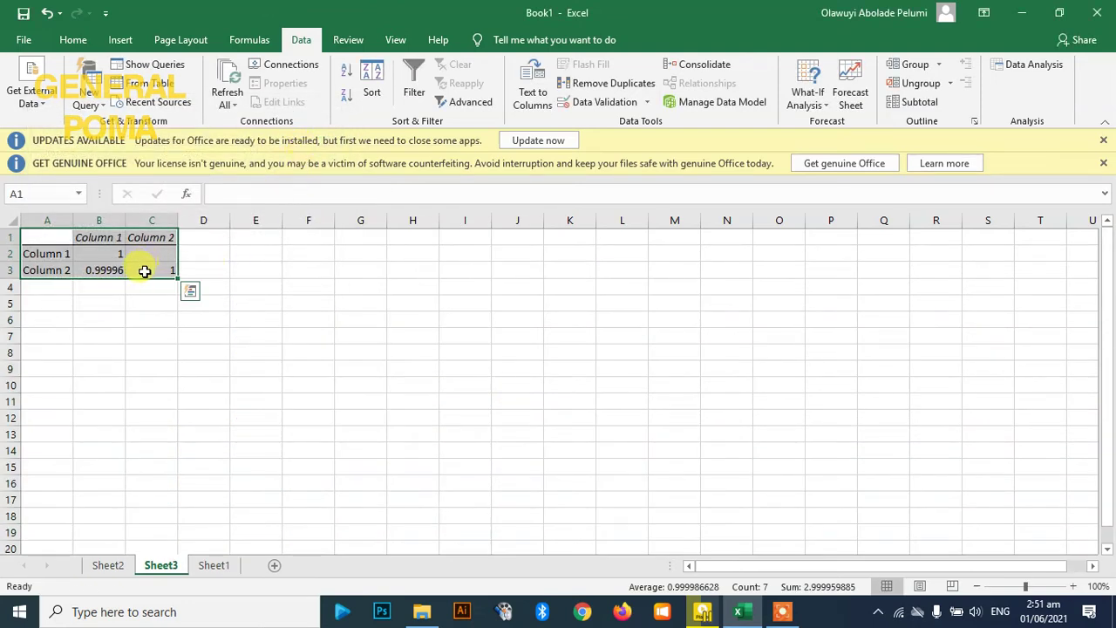
# Check the matrices on Sheet2 and Sheet3, then return to Sheet1's columns I–J.
pyautogui.click(108, 567)
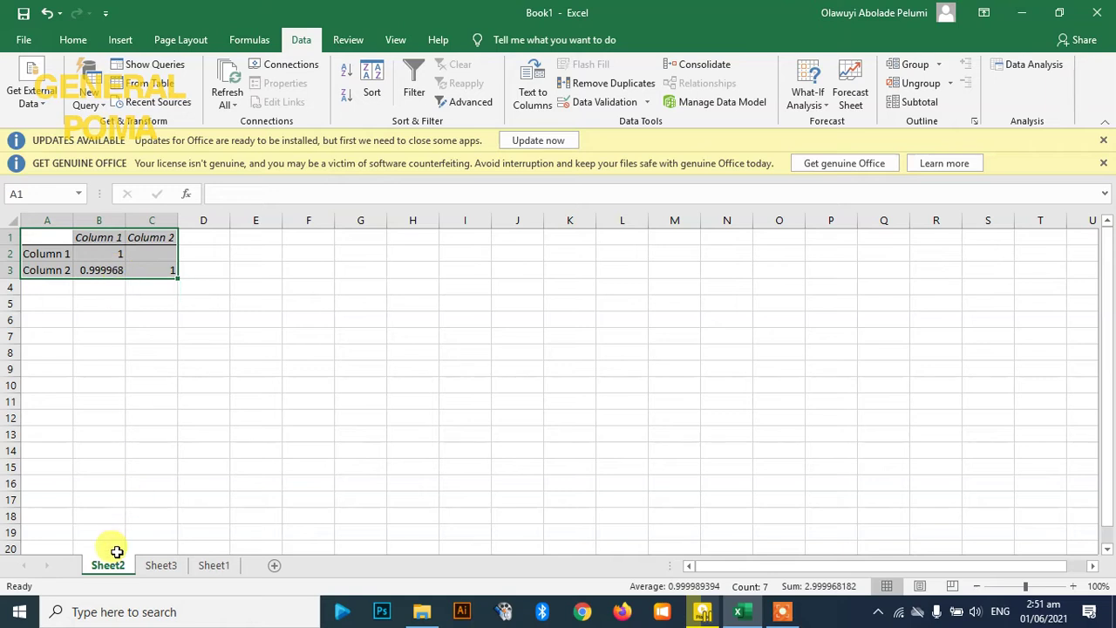
pyautogui.click(155, 567)
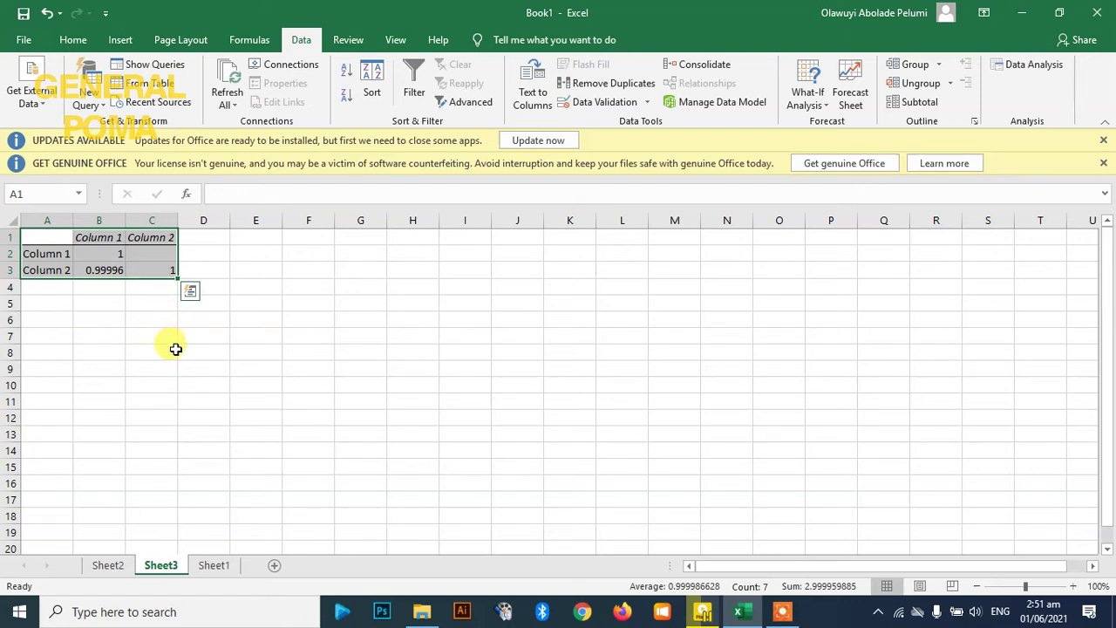
pyautogui.click(212, 566)
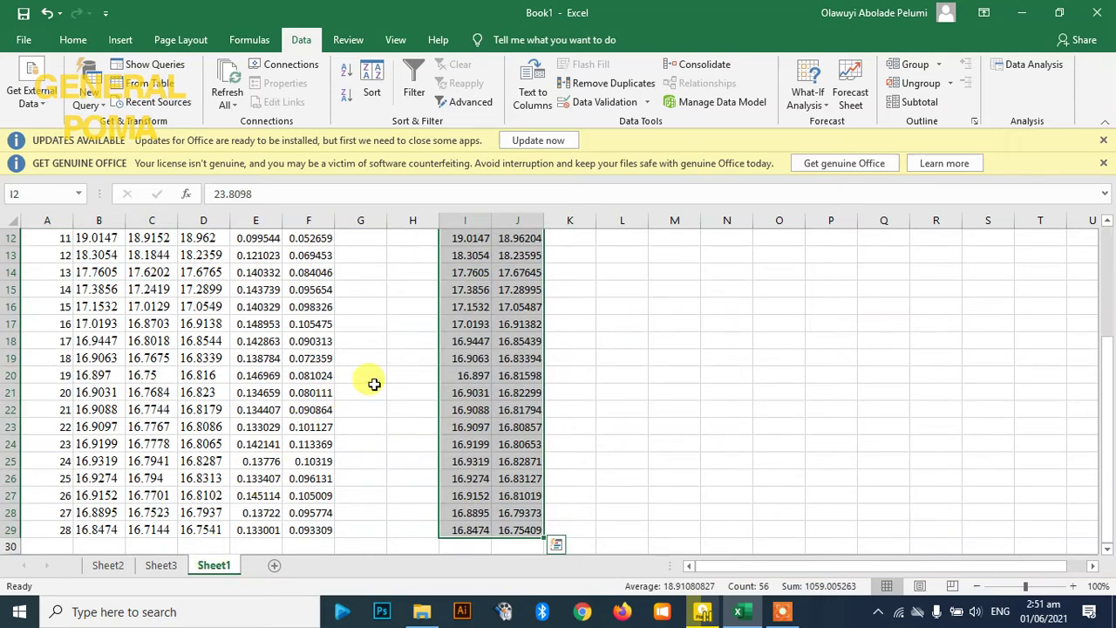
pyautogui.scroll(4, 418, 362)
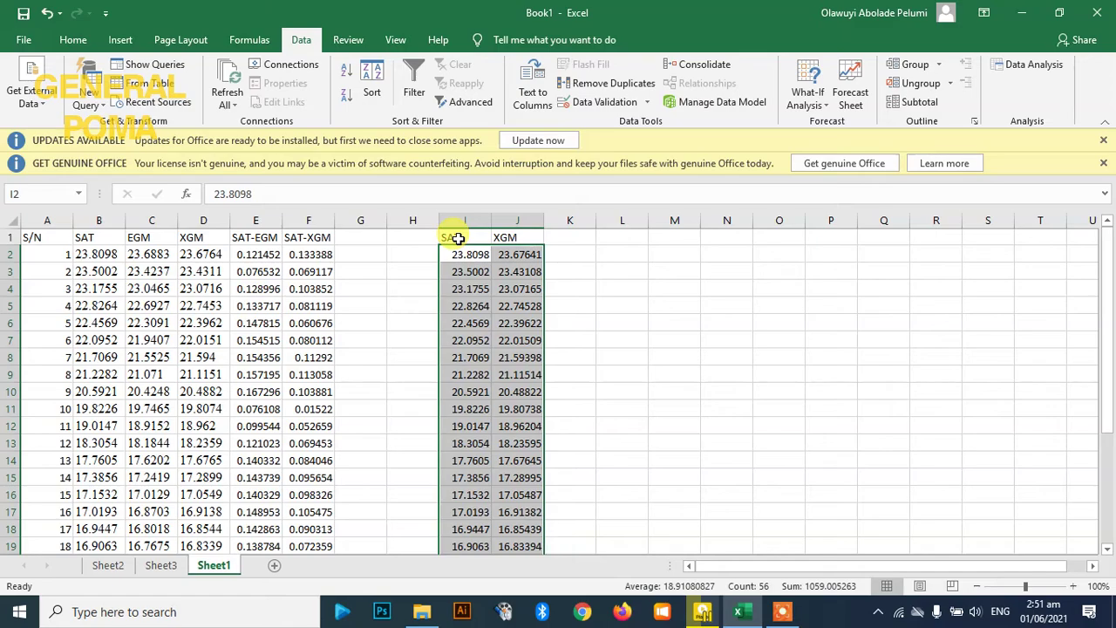
pyautogui.moveTo(458, 238); pyautogui.dragTo(510, 513)
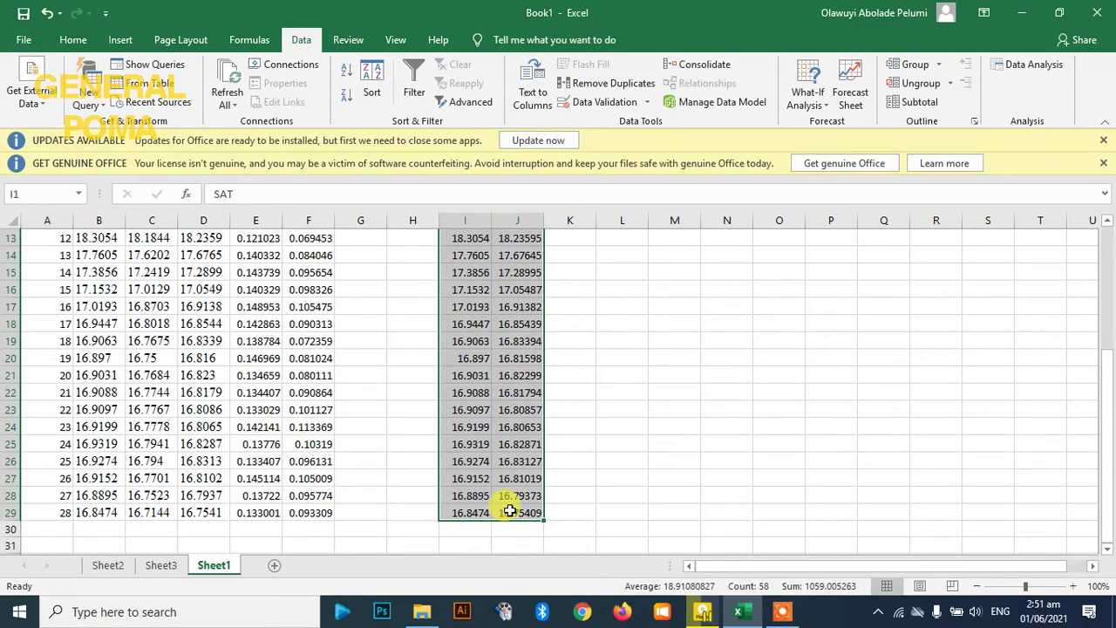
pyautogui.scroll(4, 491, 394)
pyautogui.click(487, 288)
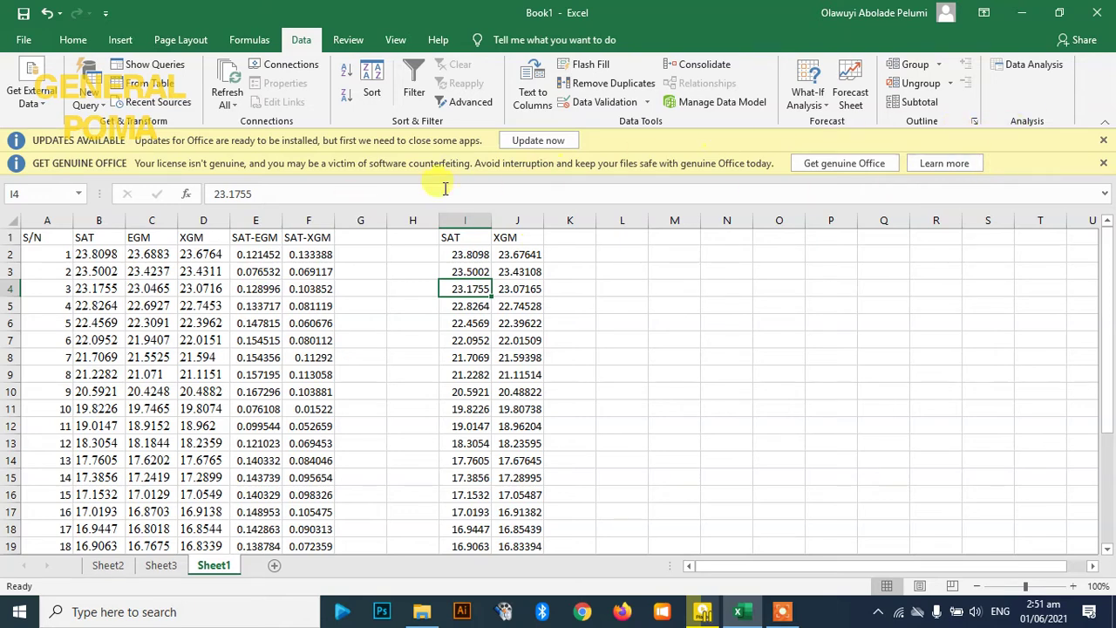
# Choose Regression from the Data Analysis tools and move its dialog aside.
pyautogui.click(1026, 65)
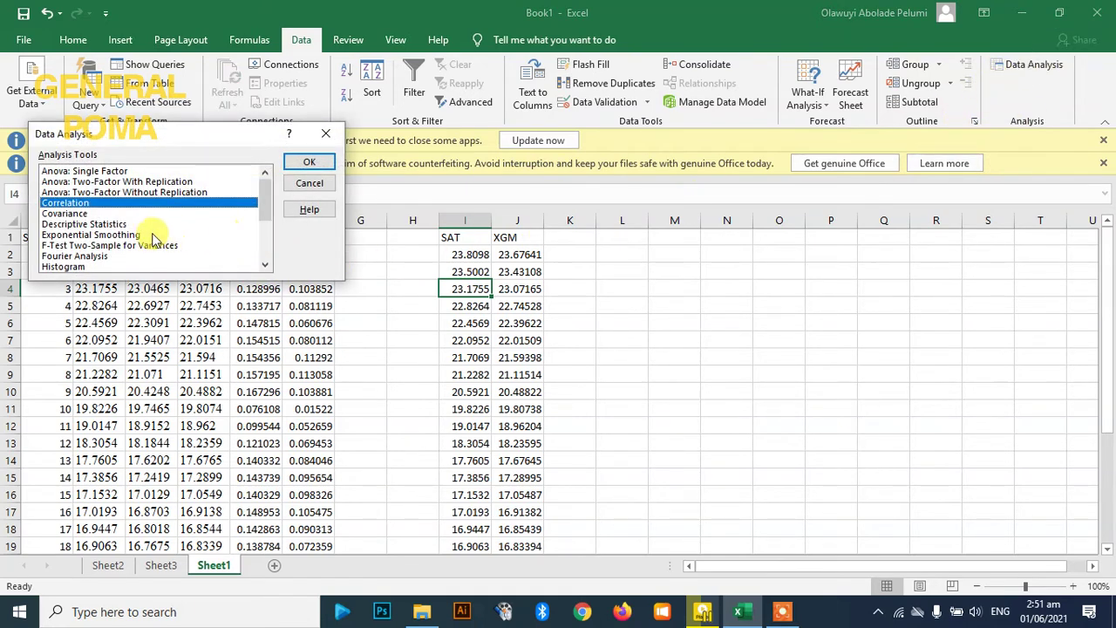
pyautogui.scroll(-3, 100, 225)
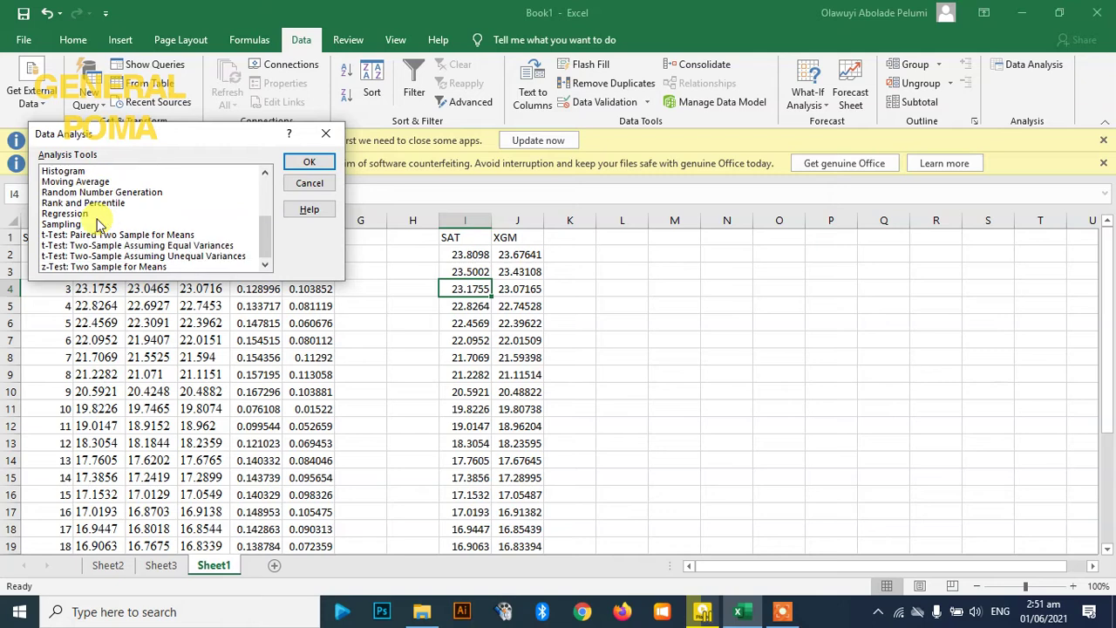
pyautogui.click(70, 213)
pyautogui.click(309, 162)
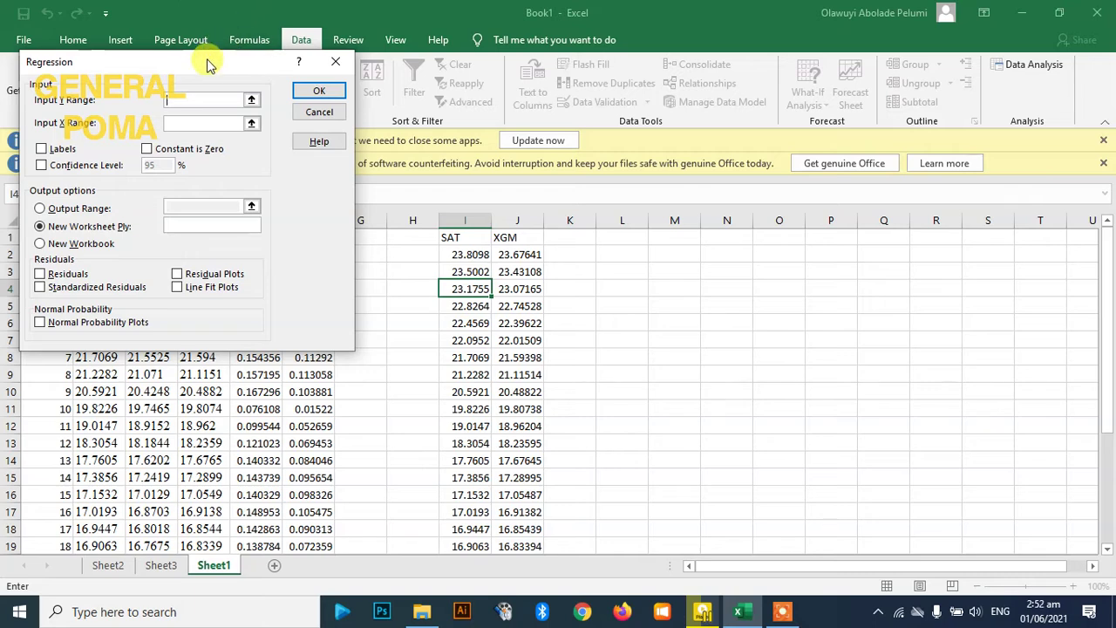
pyautogui.moveTo(208, 65); pyautogui.dragTo(633, 51)
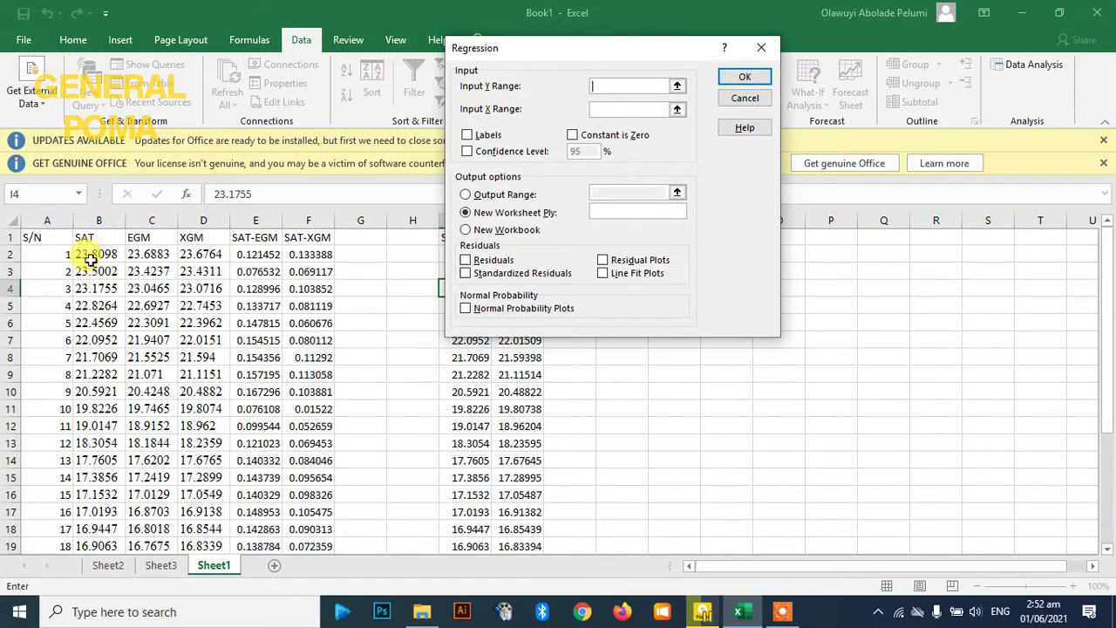
# Set Y range B2:B29, X range C2:C29, and tick the 95% confidence level.
pyautogui.moveTo(94, 251); pyautogui.dragTo(98, 547)
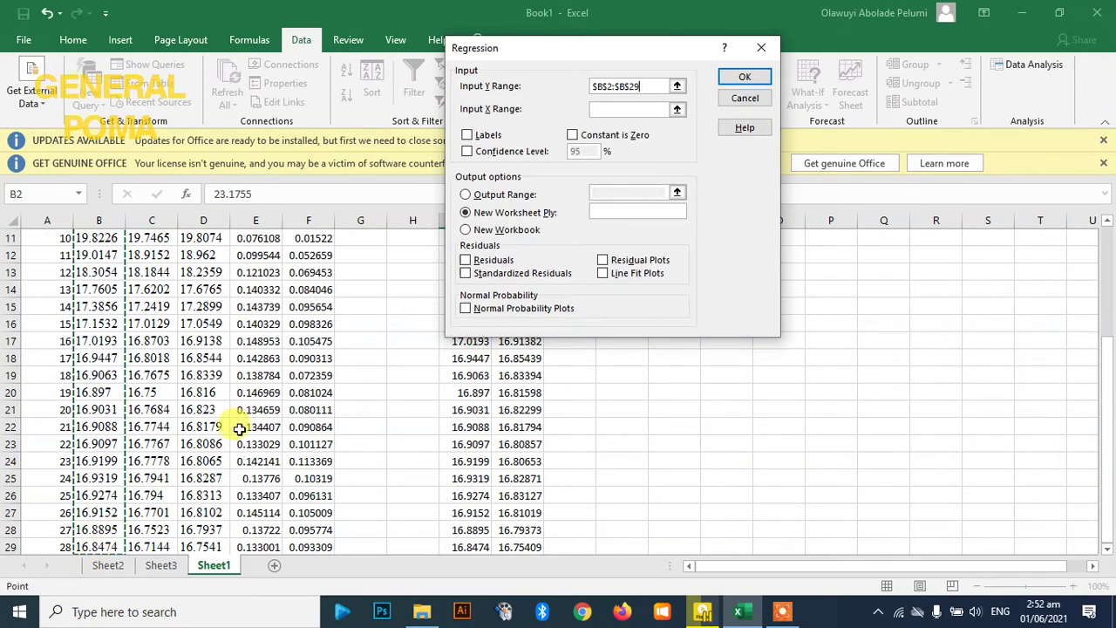
pyautogui.click(658, 109)
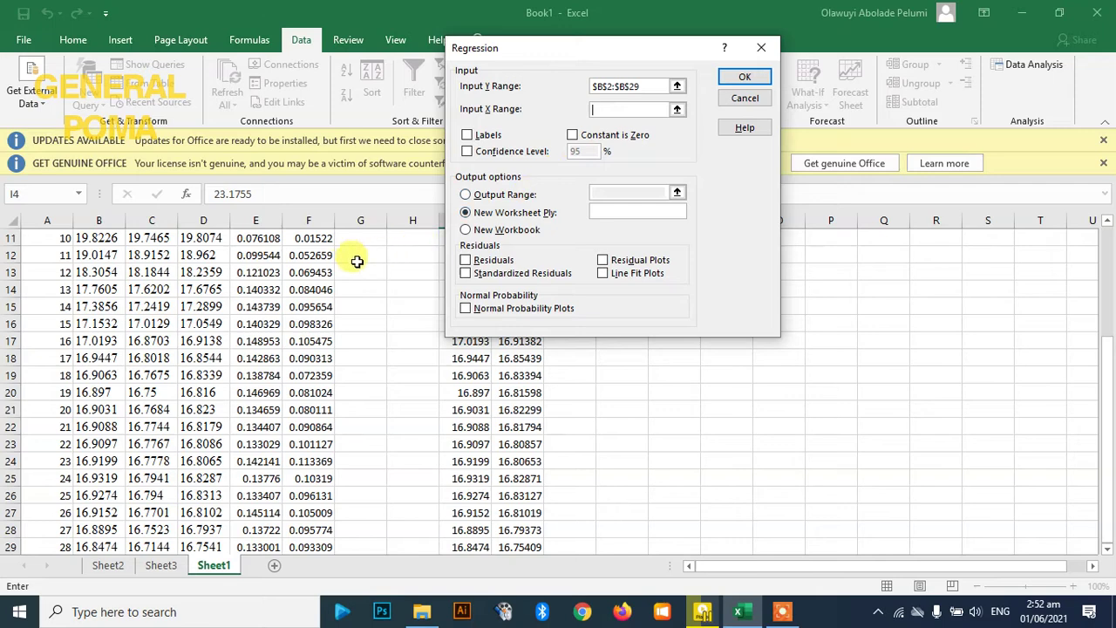
pyautogui.scroll(4, 154, 242)
pyautogui.click(144, 254)
pyautogui.moveTo(145, 255); pyautogui.dragTo(155, 476)
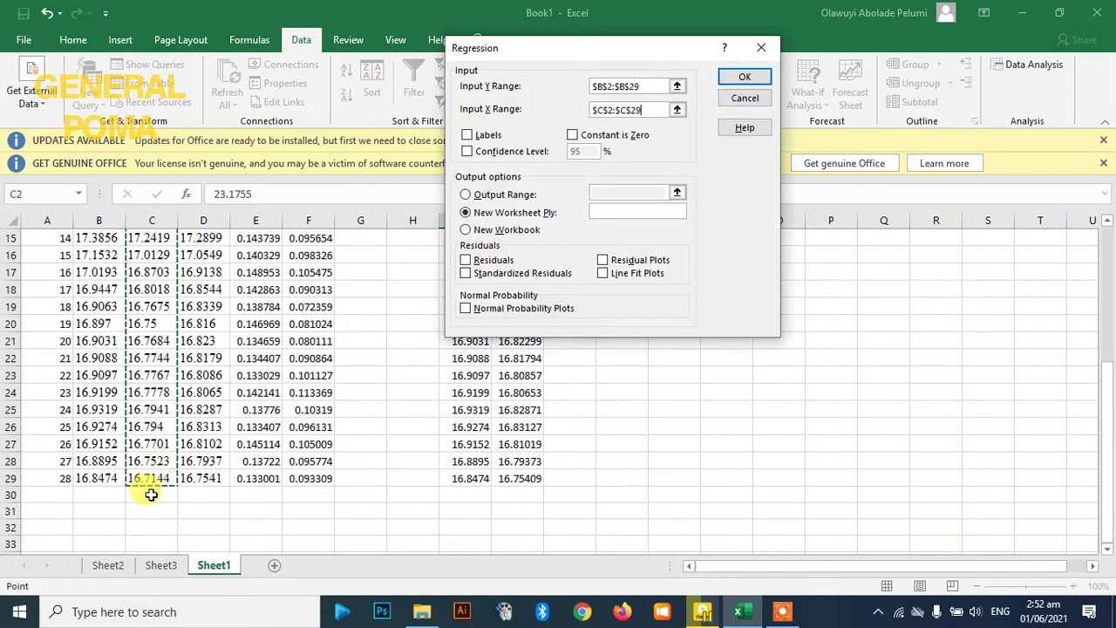
pyautogui.click(468, 152)
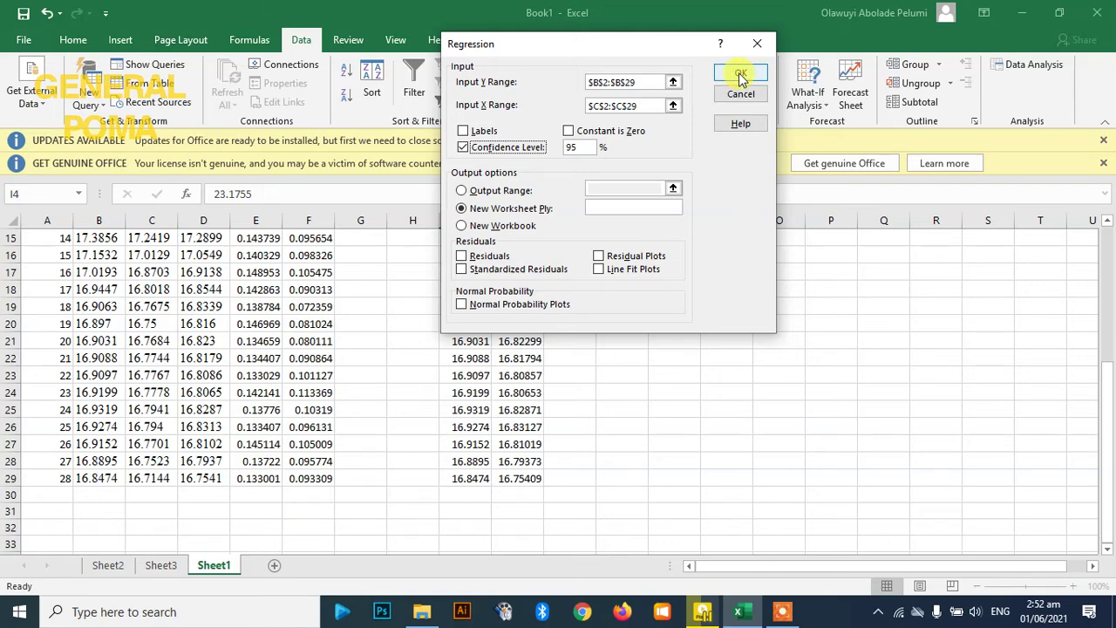
# Output the regression summary (intercept 0.165629644, slope 0.998355973) and widen columns A–C and F–I to fit.
pyautogui.click(740, 75)
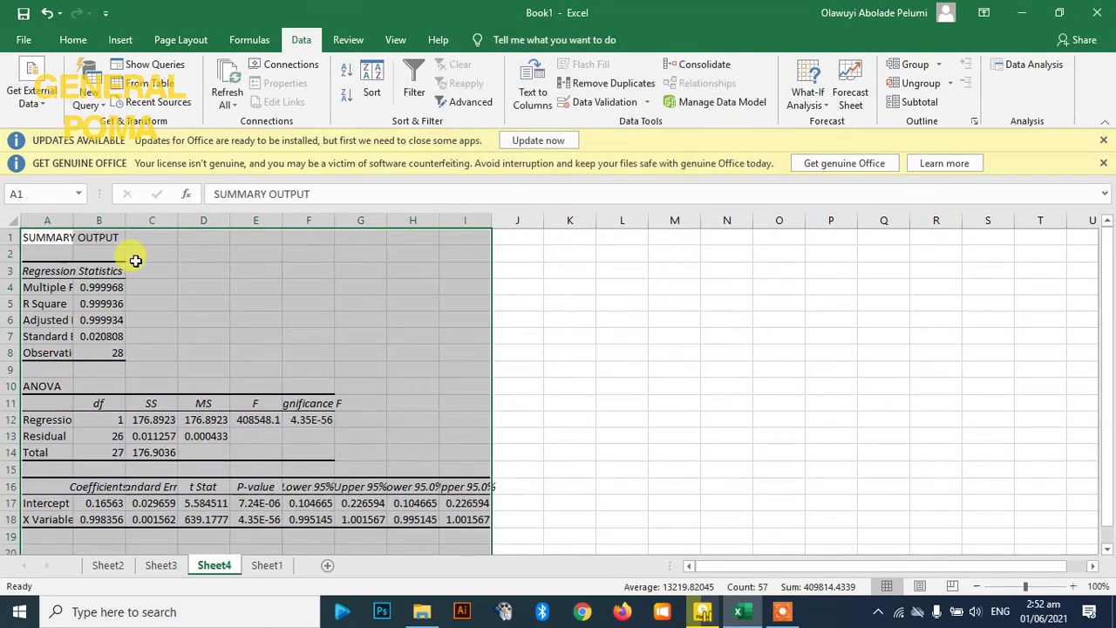
pyautogui.moveTo(73, 220); pyautogui.dragTo(115, 220)
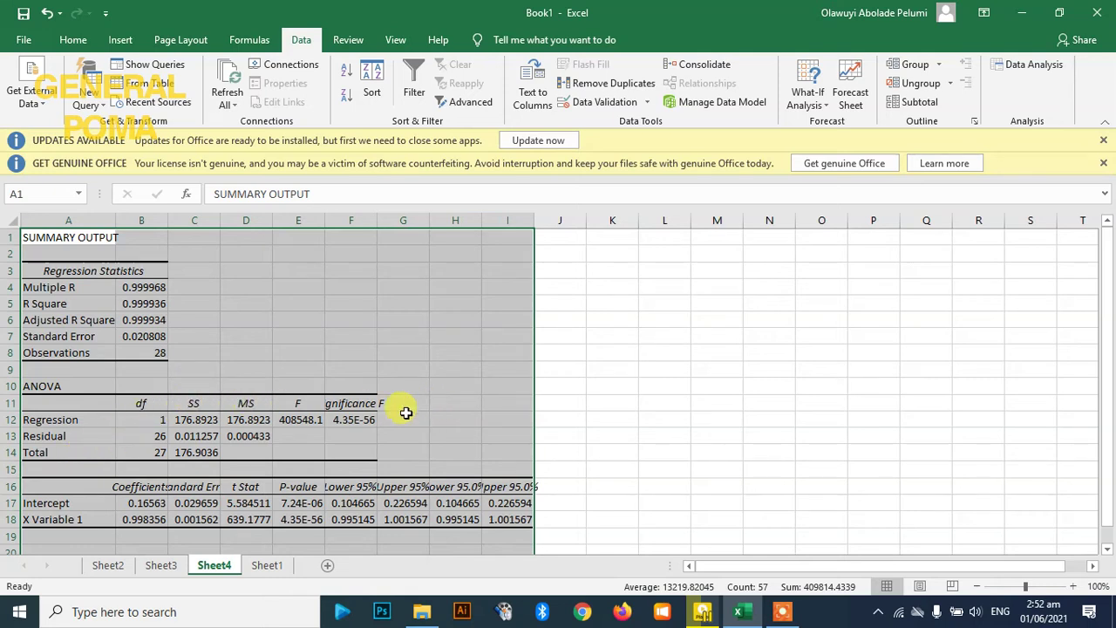
pyautogui.scroll(-1, 334, 417)
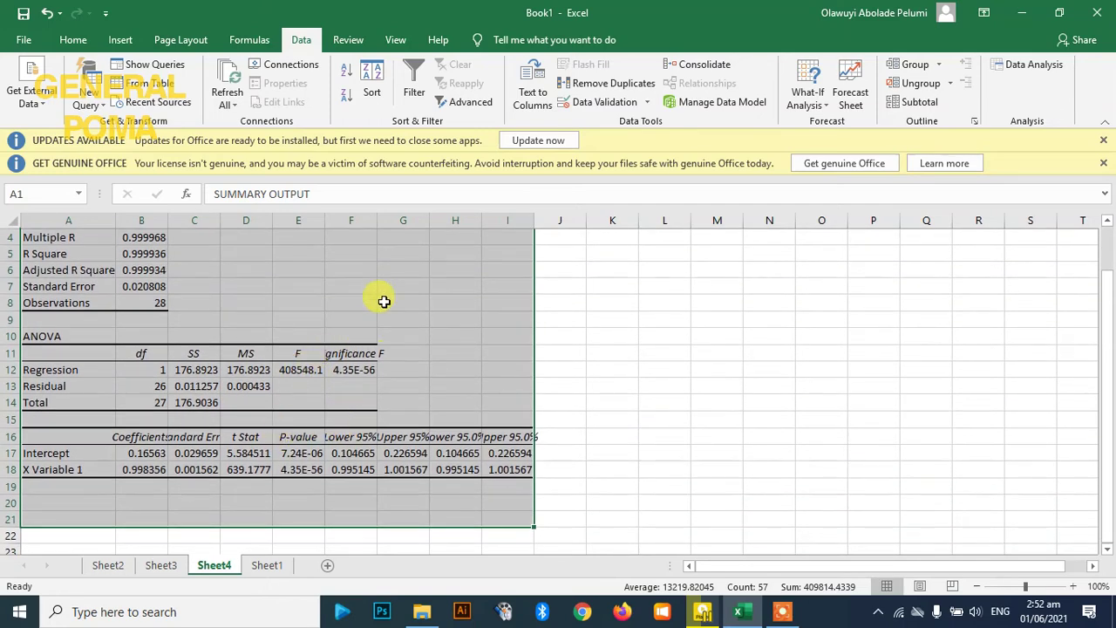
pyautogui.doubleClick(377, 219)
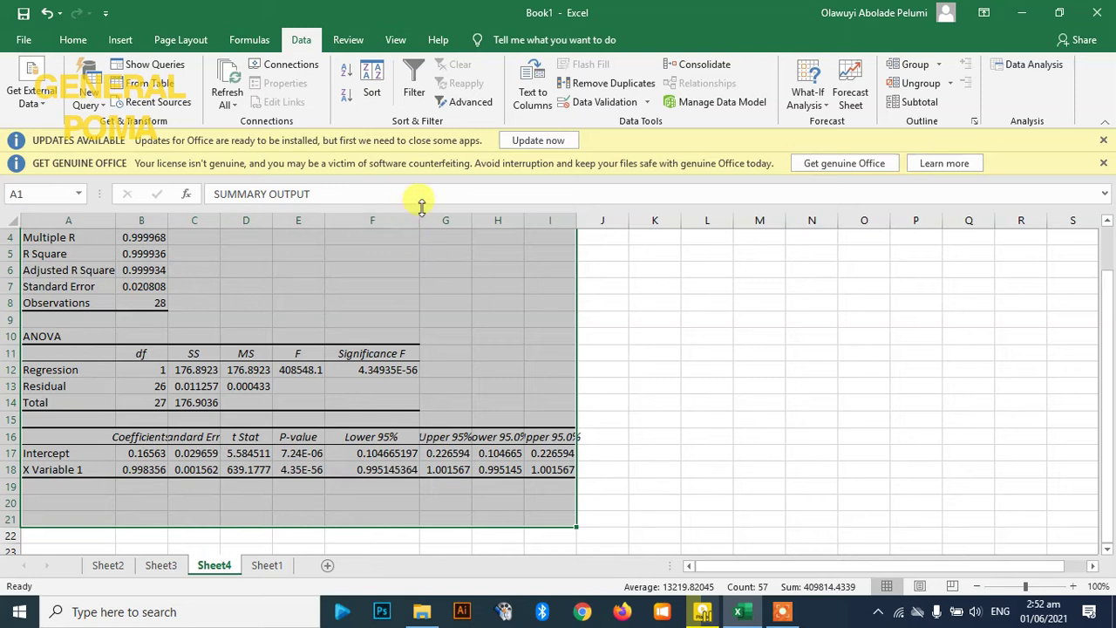
pyautogui.doubleClick(472, 219)
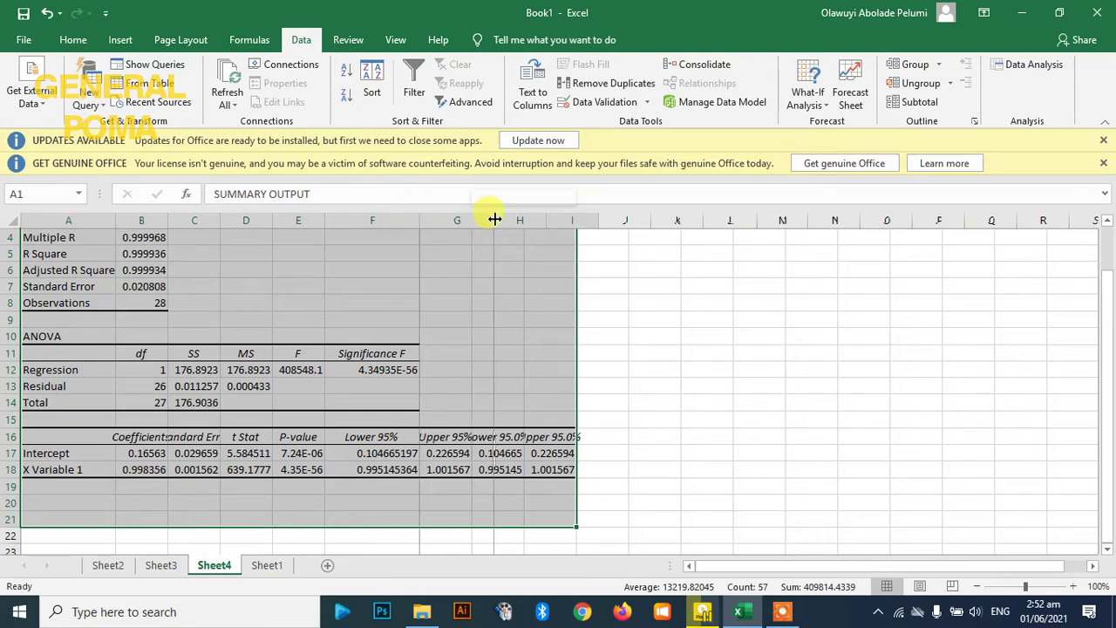
pyautogui.doubleClick(548, 220)
pyautogui.moveTo(621, 222); pyautogui.dragTo(650, 218)
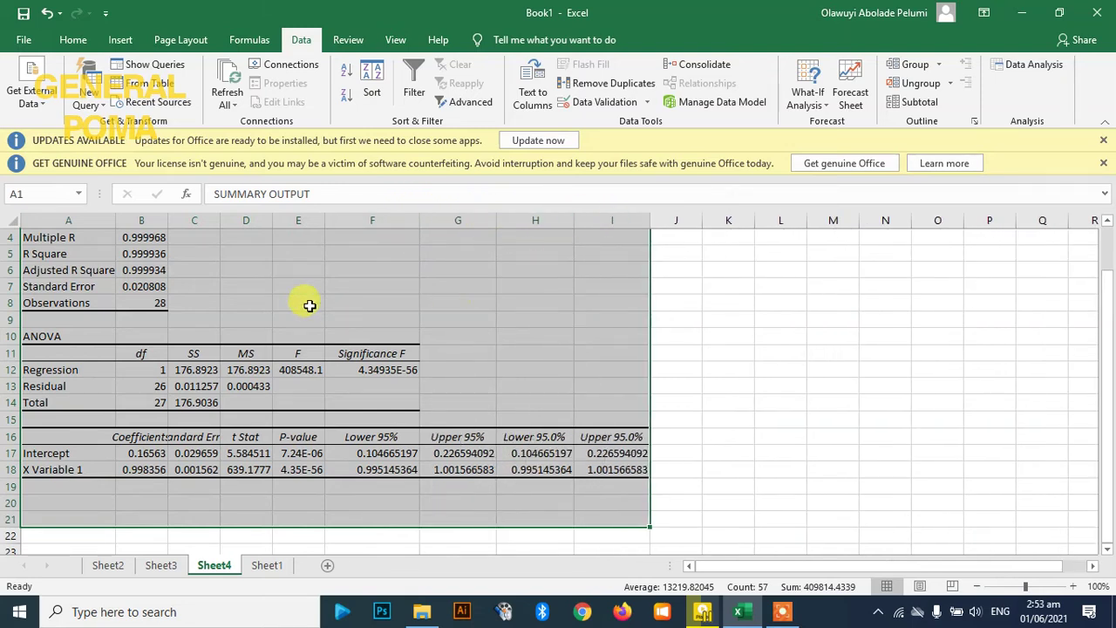
pyautogui.doubleClick(164, 217)
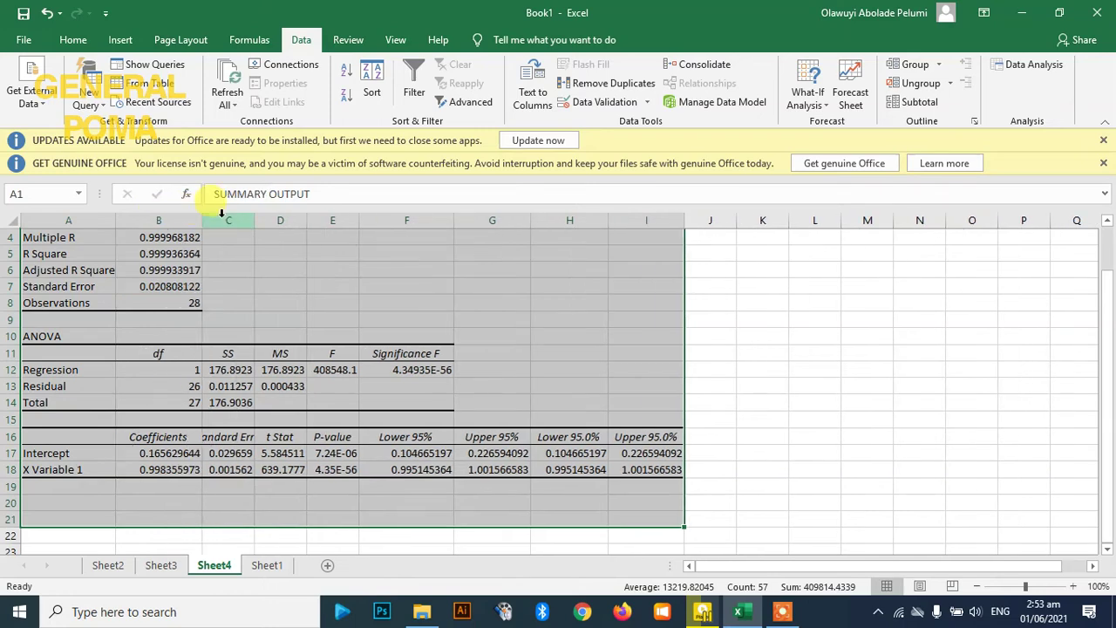
pyautogui.doubleClick(253, 218)
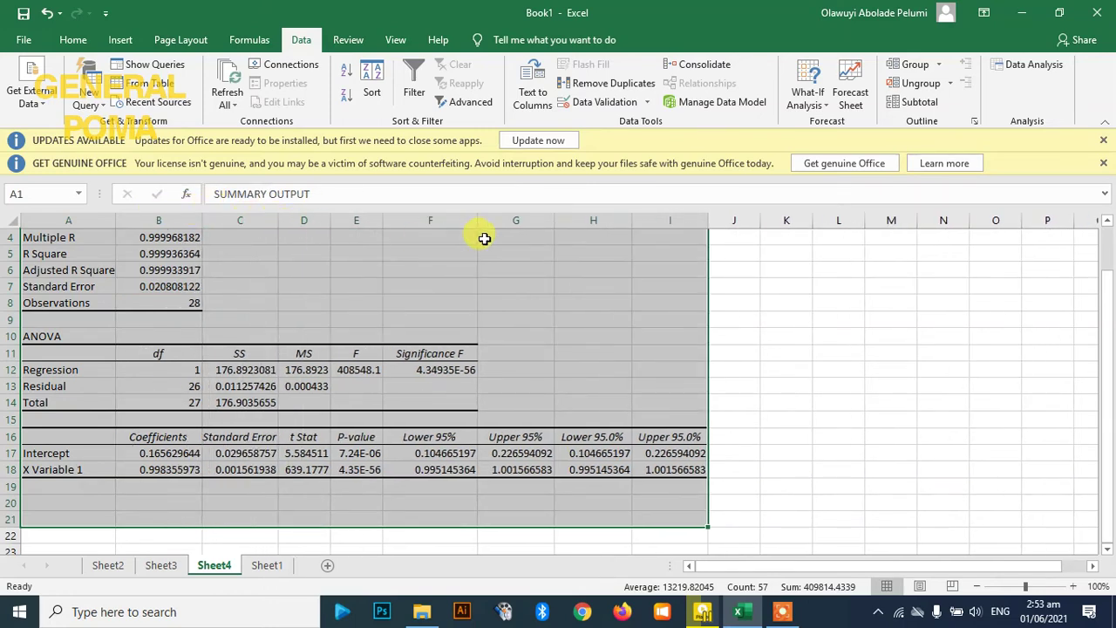
# Reopen the Data Analysis tools, select Regression, then cancel without running anything.
pyautogui.click(1030, 64)
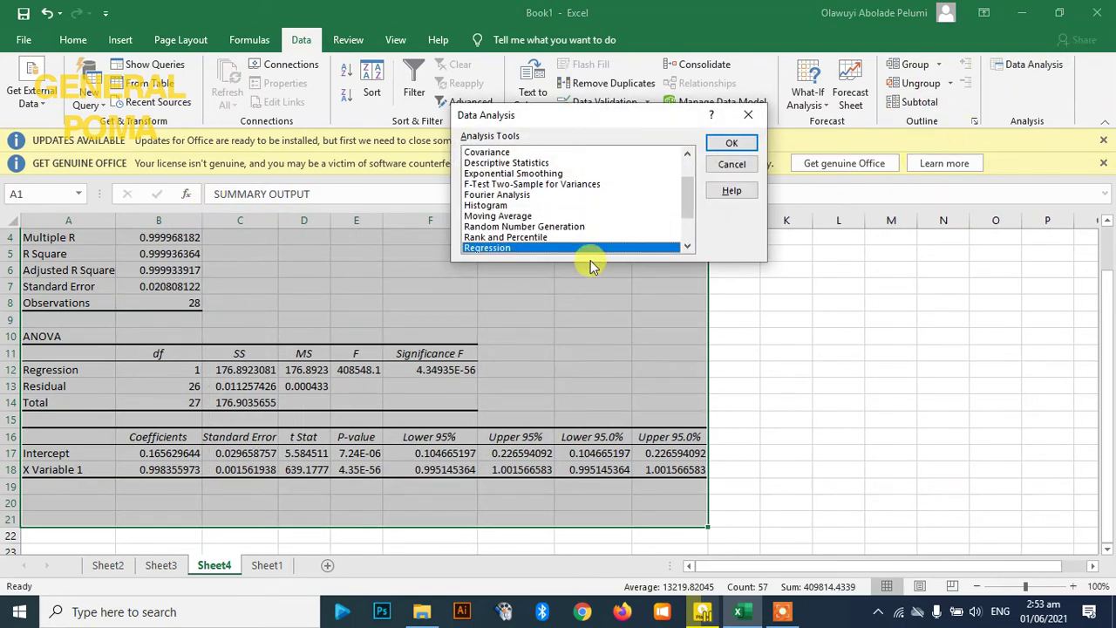
pyautogui.scroll(-2, 550, 218)
pyautogui.scroll(3, 510, 228)
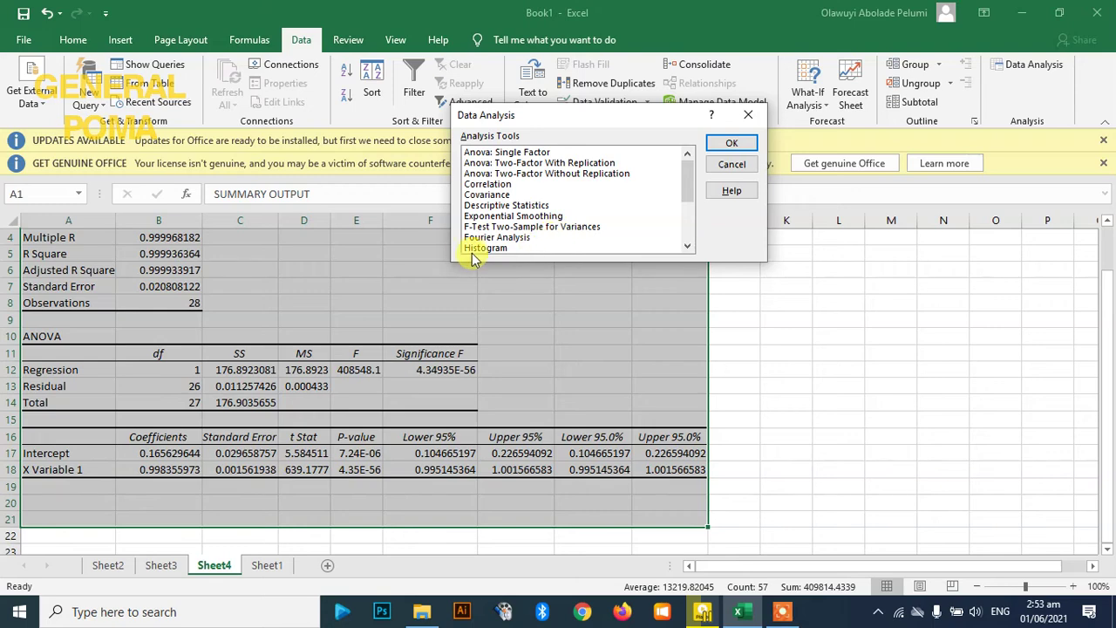
pyautogui.scroll(-3, 519, 229)
pyautogui.click(502, 195)
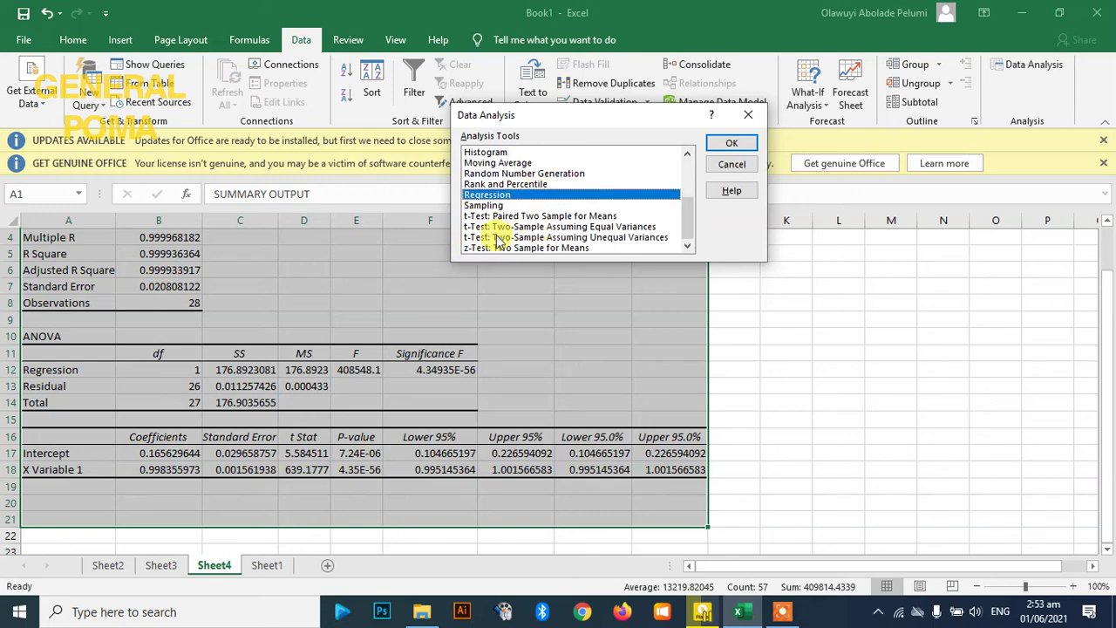
pyautogui.click(748, 114)
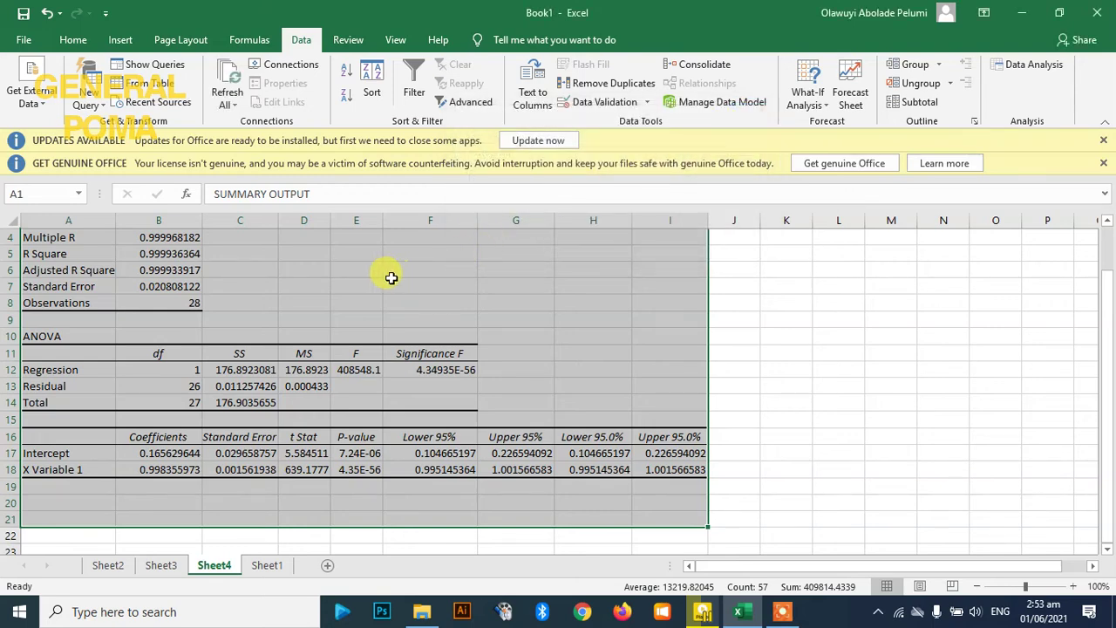
# Deselect the summary output and return to the SAT/EGM/XGM data on Sheet1.
pyautogui.click(381, 318)
pyautogui.scroll(-5, 368, 366)
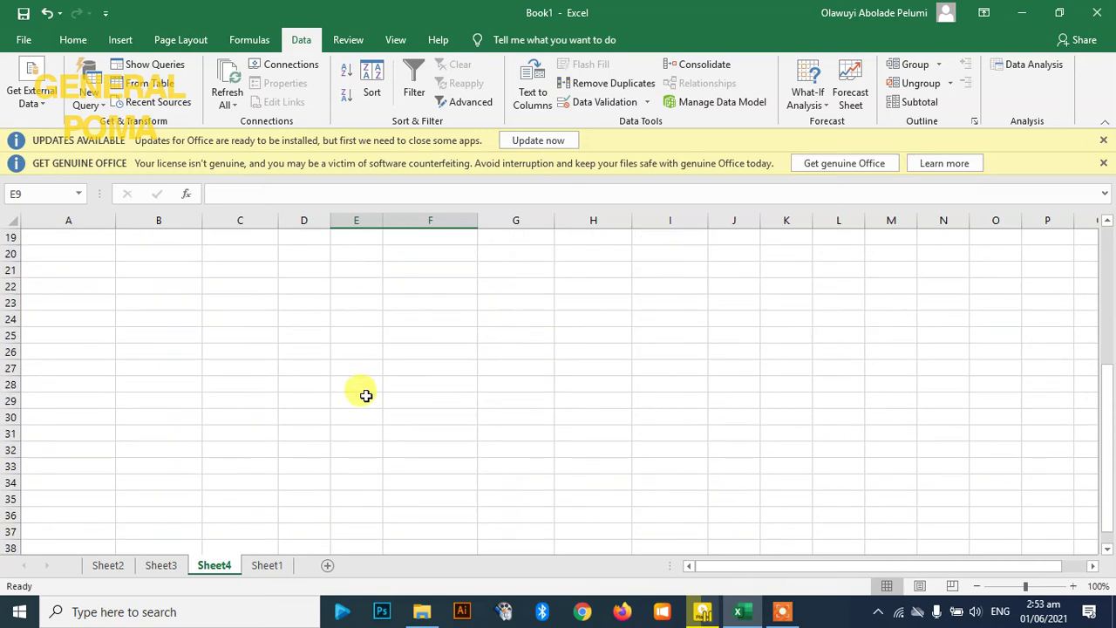
pyautogui.click(267, 566)
pyautogui.scroll(5, 358, 292)
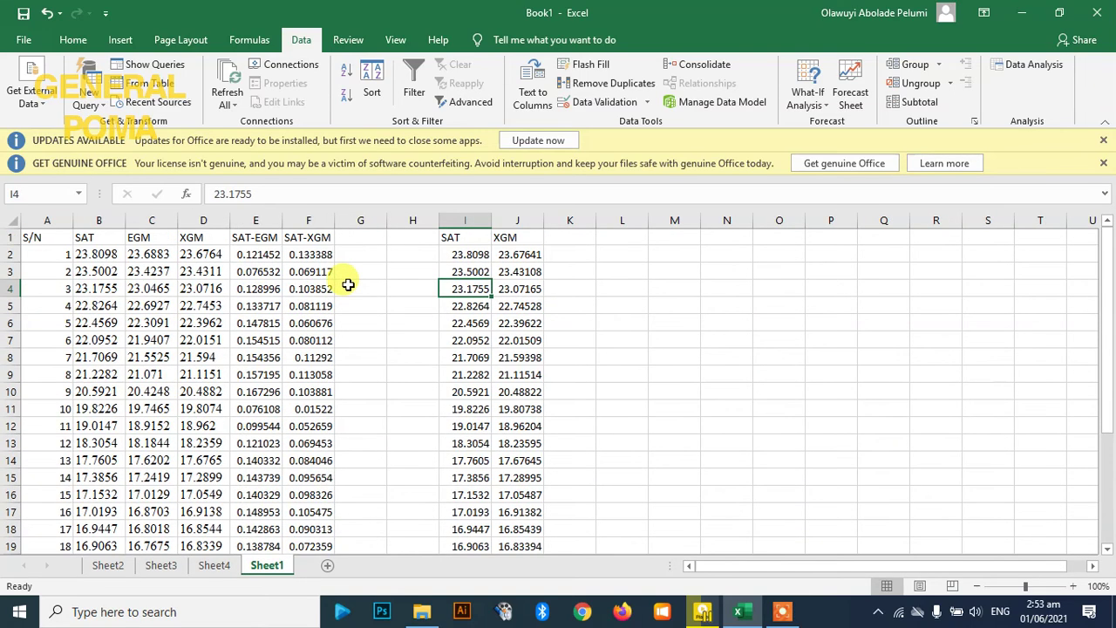